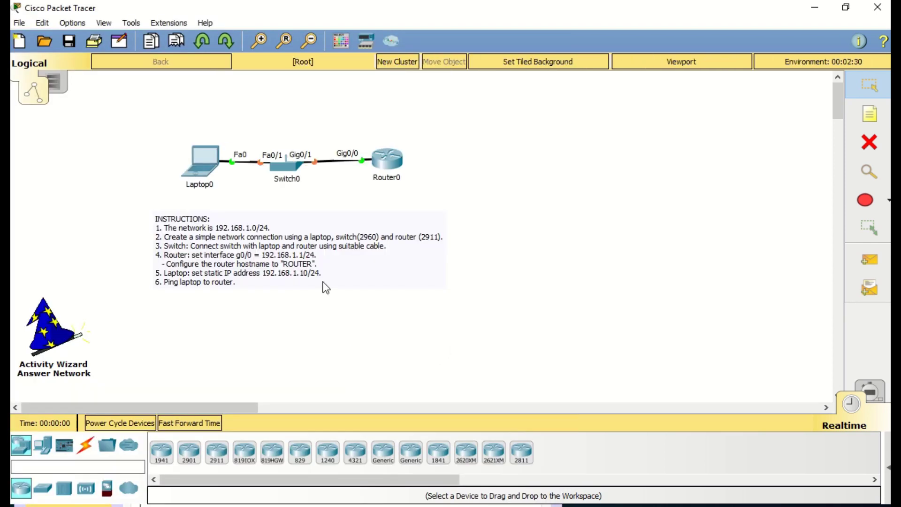
Copy the instructions note's full text from the workspace into the Activity Wizard's instructions.
key("ctrl+a")
key("ctrl+c")
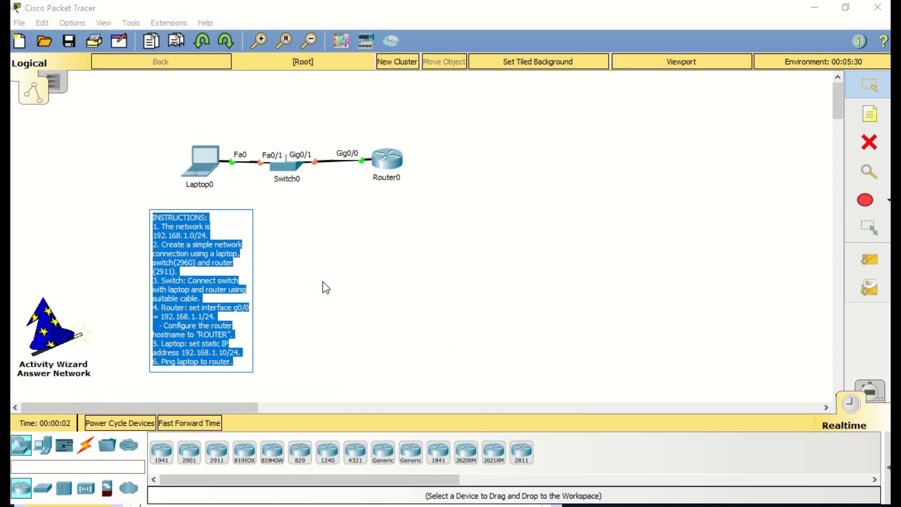
left_click(44, 329)
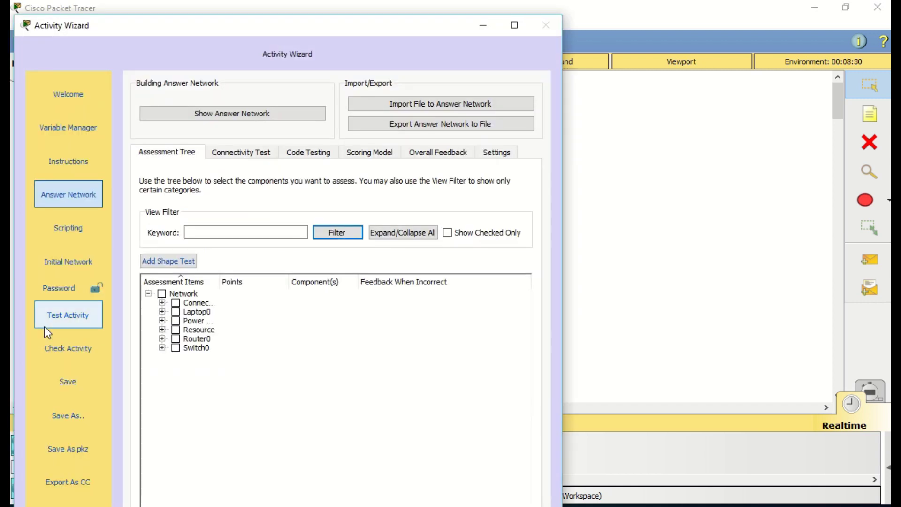
left_click(66, 165)
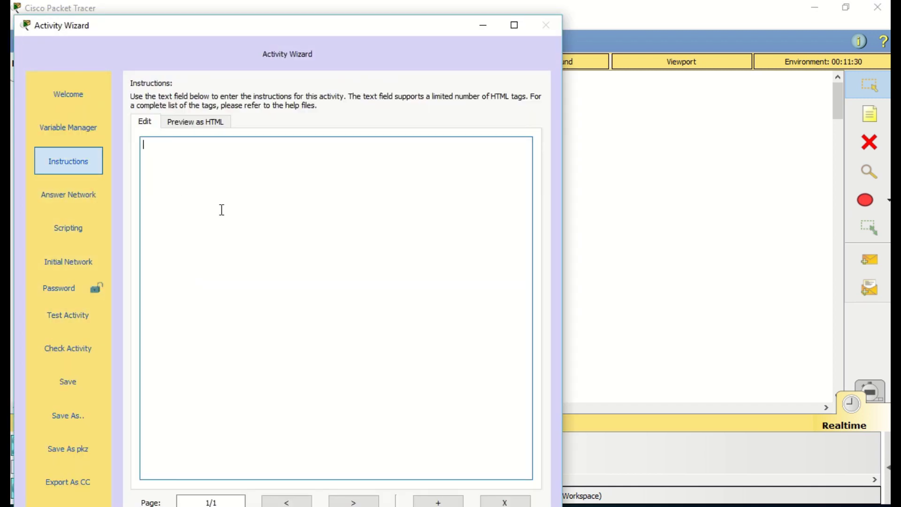
key("ctrl+v")
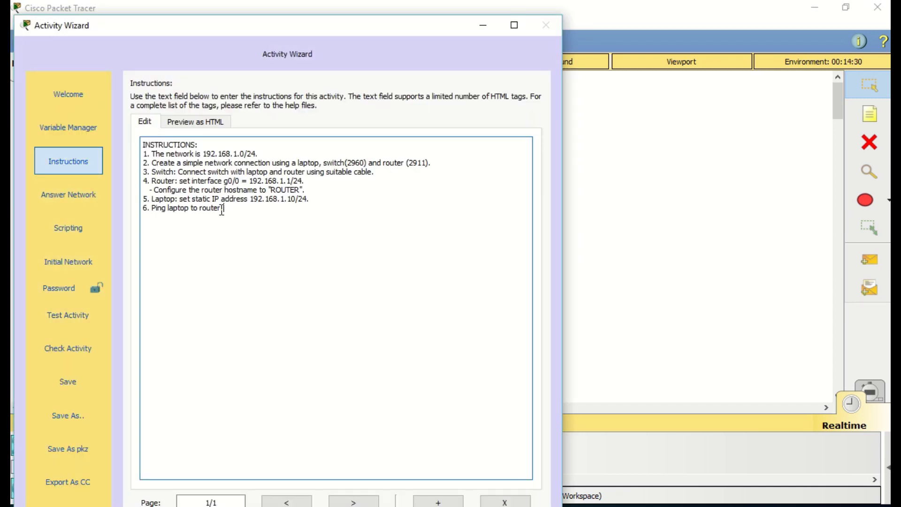
Mark ConnectivityTests and Laptop0's default gateway 192.168.1.1 for assessment in the answer network.
left_click(78, 203)
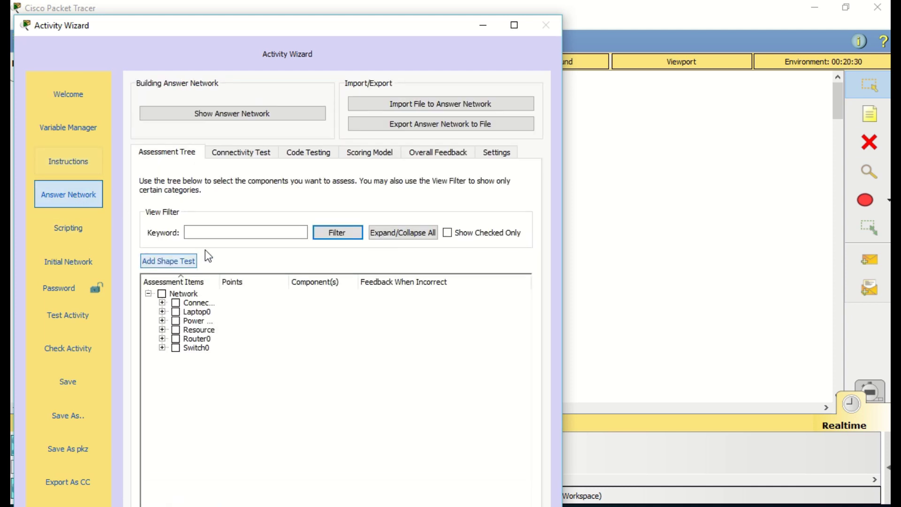
left_click_drag(219, 281, 378, 282)
left_click(162, 302)
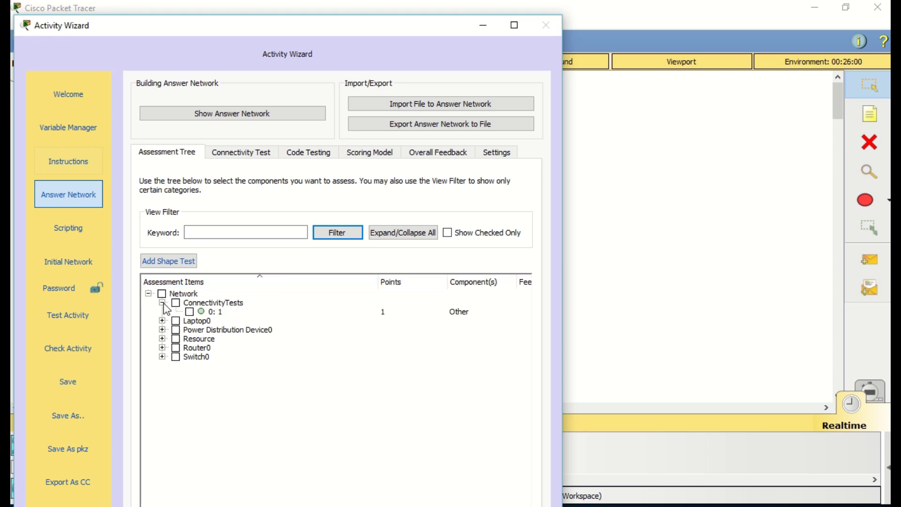
left_click(175, 302)
left_click(162, 320)
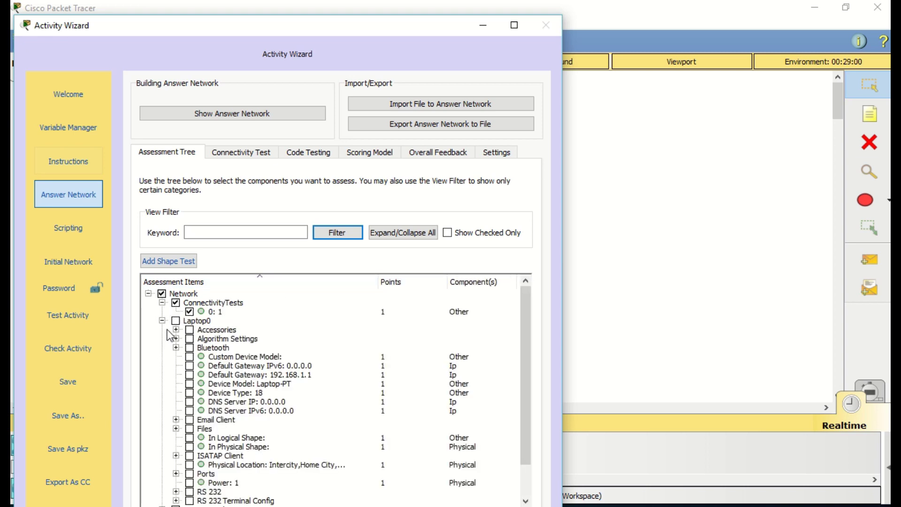
left_click(189, 375)
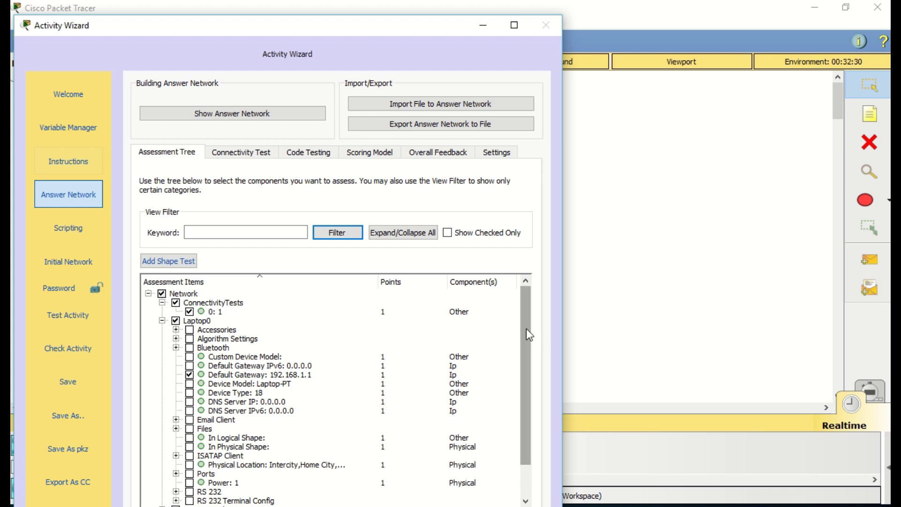
Mark the IP address 192.168.1.10 of Laptop0's FastEthernet0 port for assessment.
left_click_drag(525, 329, 533, 396)
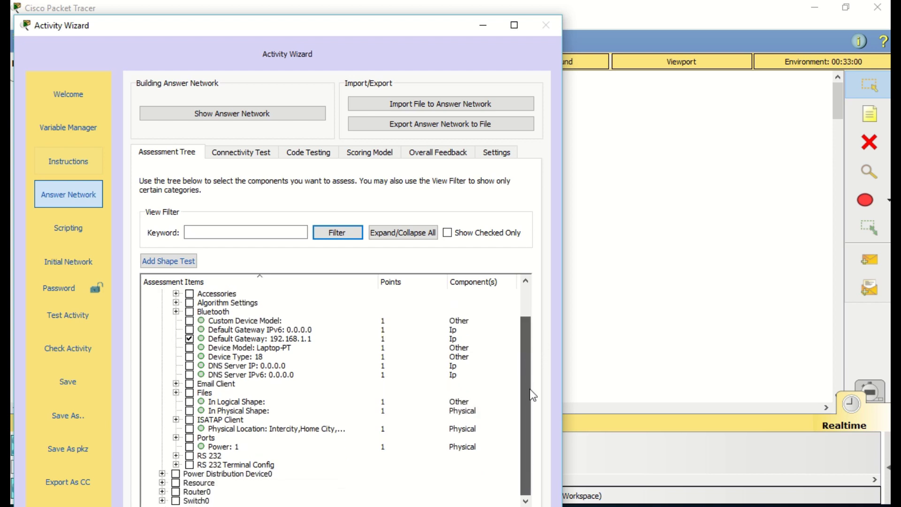
left_click(176, 437)
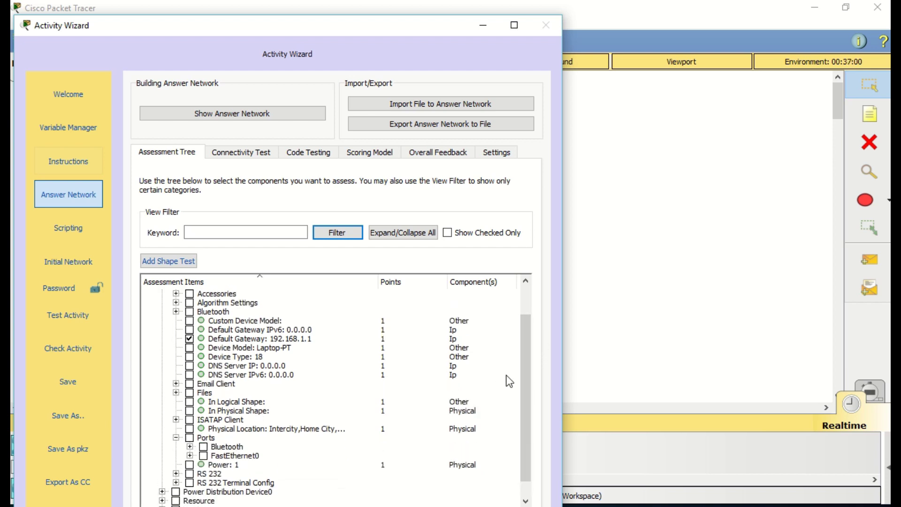
left_click(190, 455)
left_click_drag(525, 321, 537, 408)
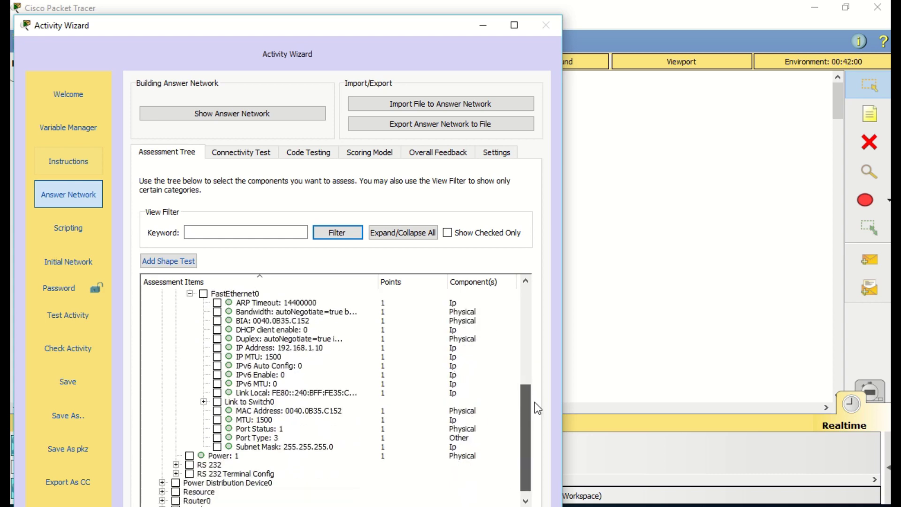
left_click(217, 348)
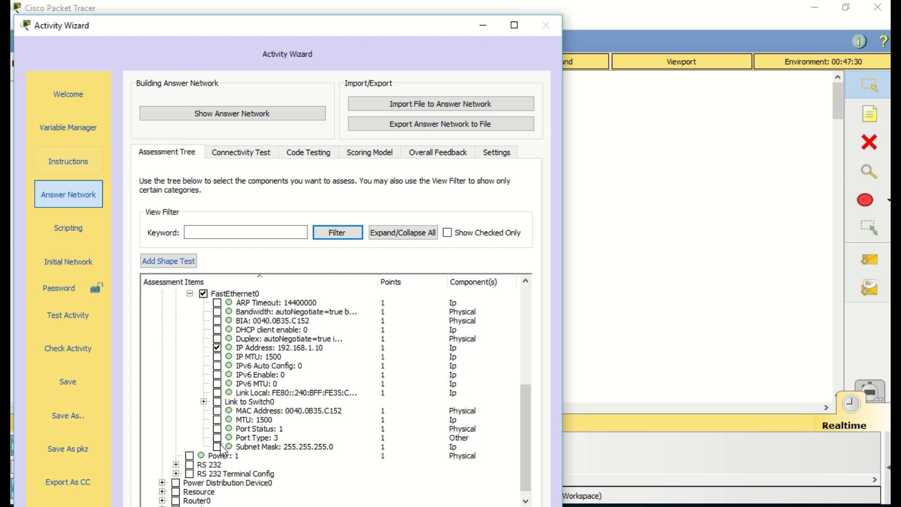
Mark Router0's device model 2911 and host name ROUTER for assessment.
left_click(161, 500)
left_click_drag(529, 339, 529, 403)
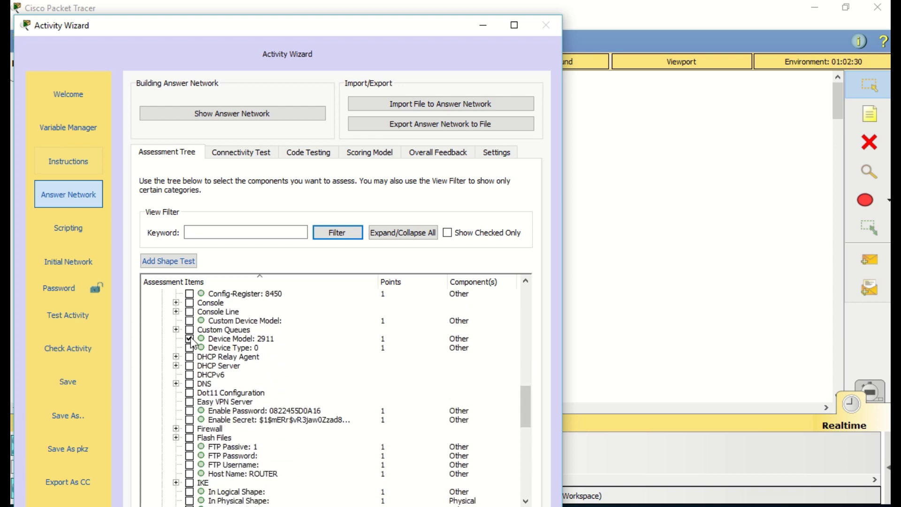
left_click(190, 473)
Mark the IP address 192.168.1.1 of Router0's GigabitEthernet0/0 port for assessment.
left_click_drag(524, 395, 525, 461)
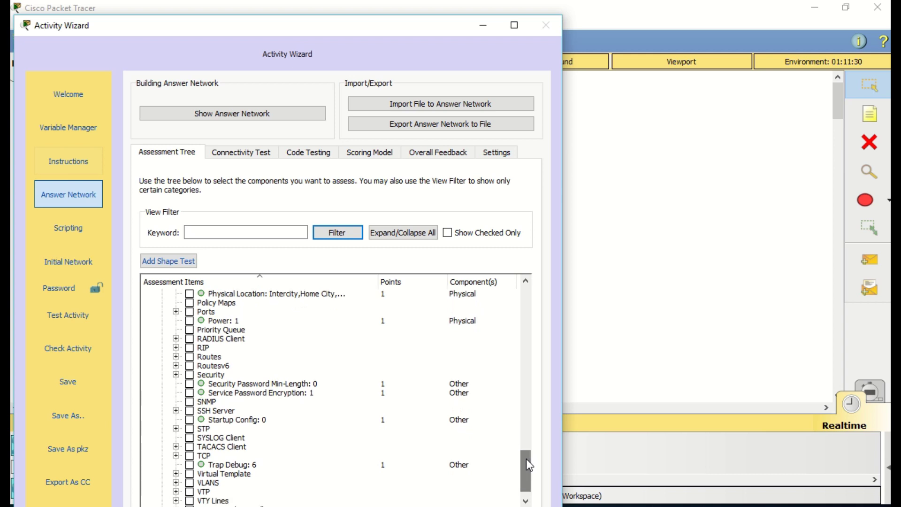
left_click(176, 312)
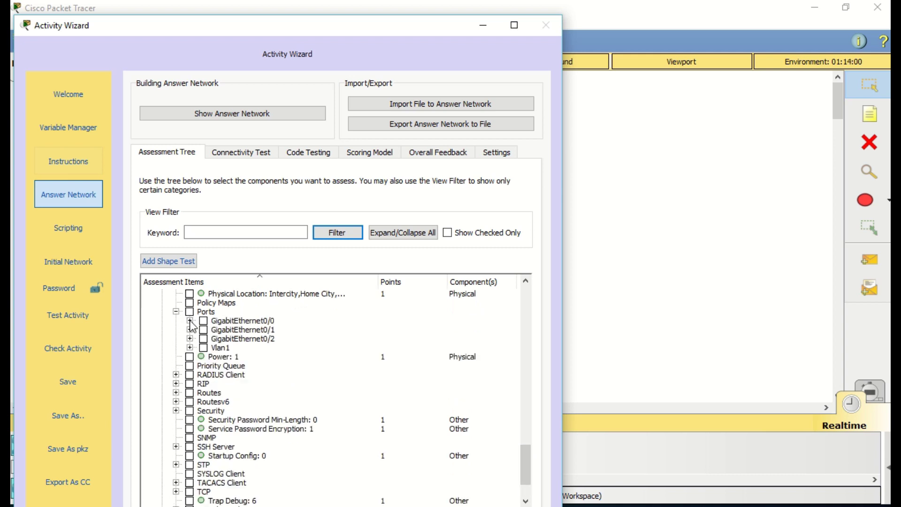
left_click(190, 320)
left_click(218, 446)
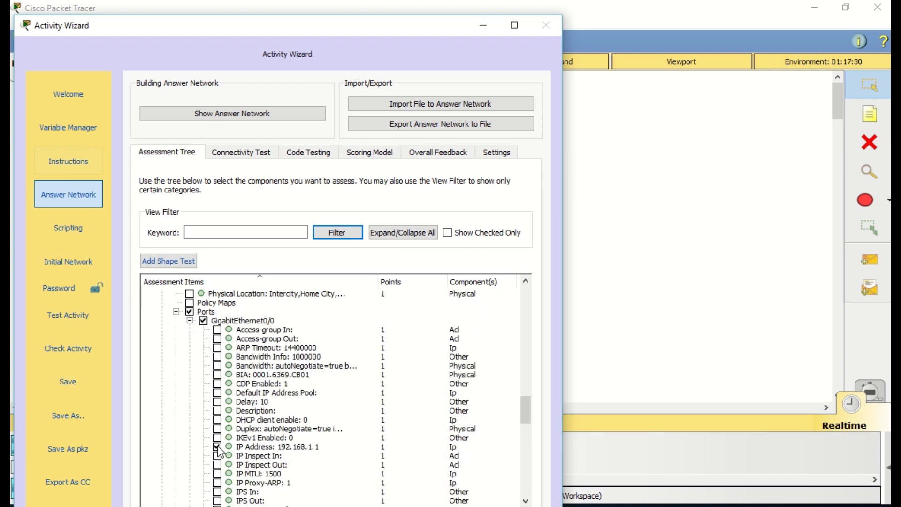
left_click_drag(520, 409, 523, 454)
left_click(217, 438)
Mark Switch0's device model 2960-24TT for assessment.
left_click_drag(525, 453, 524, 482)
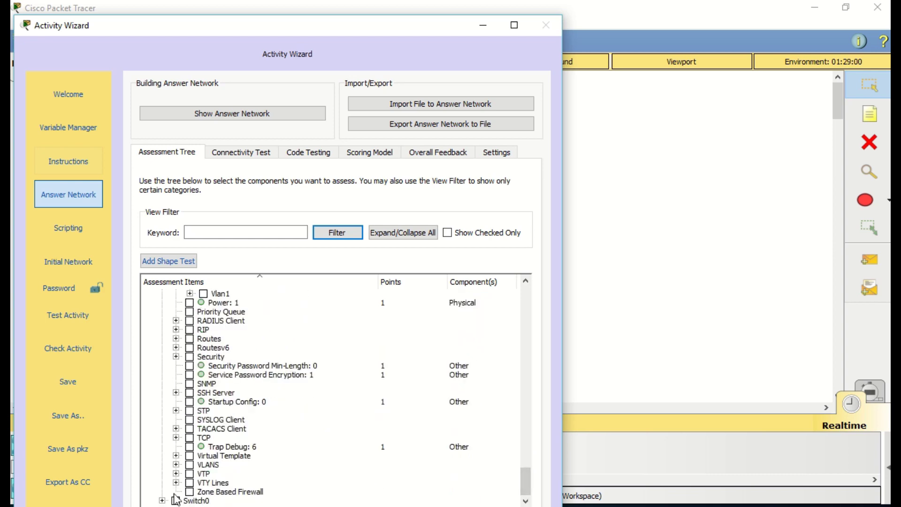
left_click(162, 500)
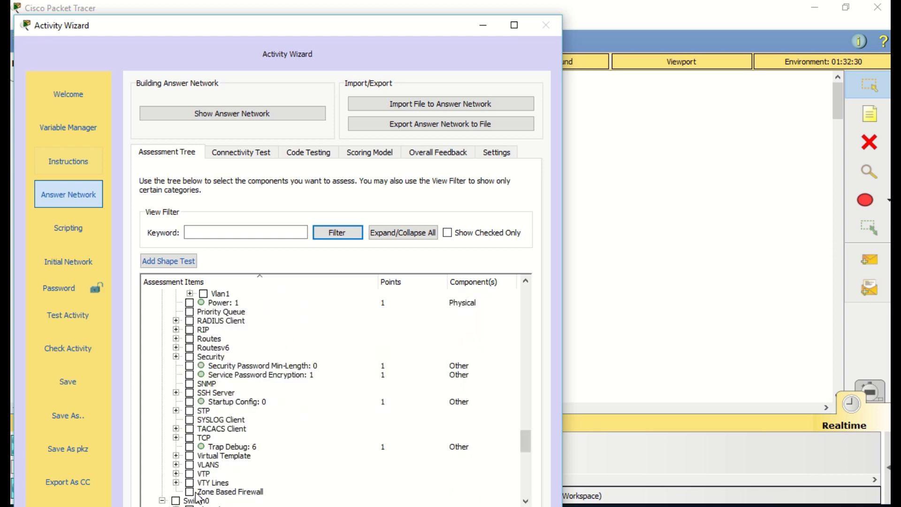
left_click_drag(521, 434, 525, 449)
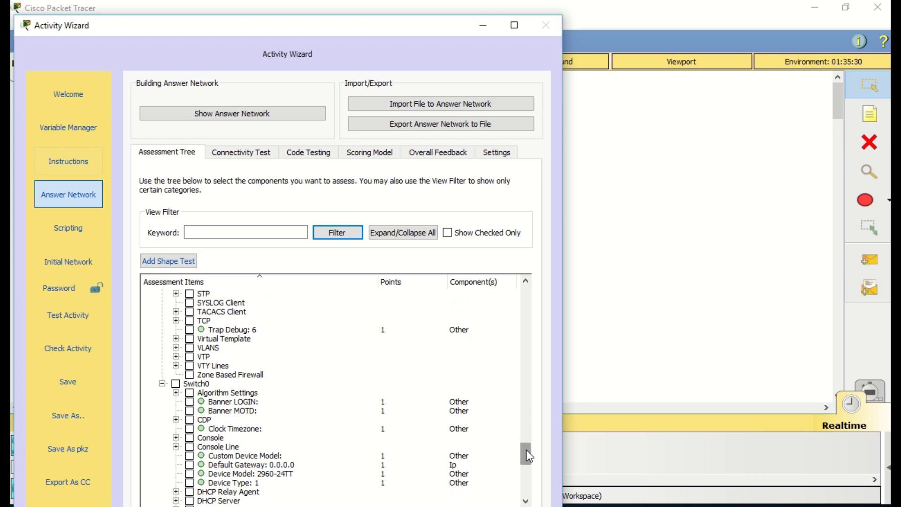
left_click(190, 474)
Set the test condition of the Laptop0 to Router0 connectivity test to Successful.
left_click(243, 154)
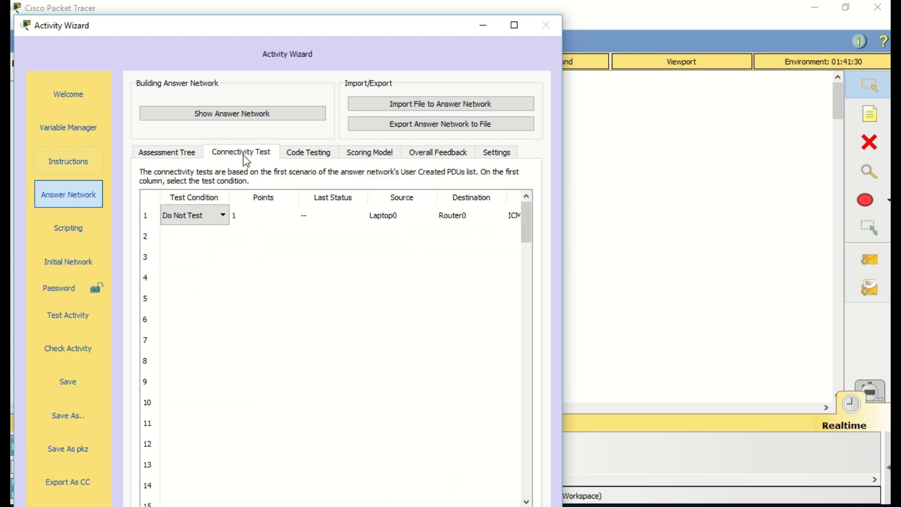
left_click(223, 215)
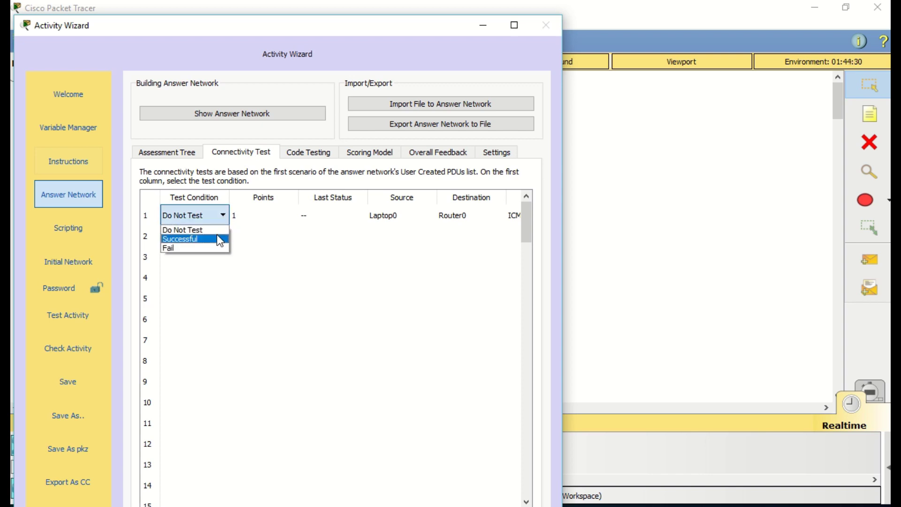
left_click(217, 238)
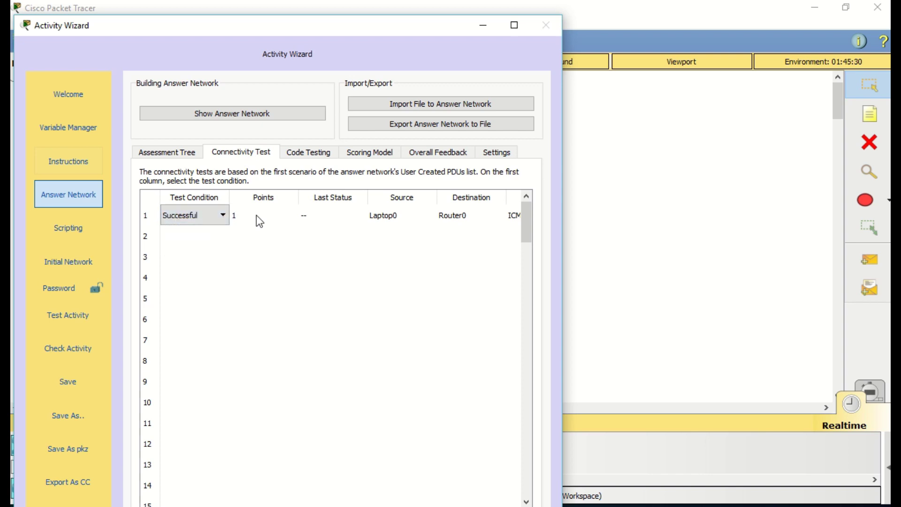
Append "YOU ARE AWESOME!" to the completed feedback message and "NEVER GIVE UP!" to the incomplete feedback message.
left_click(434, 150)
left_click(401, 214)
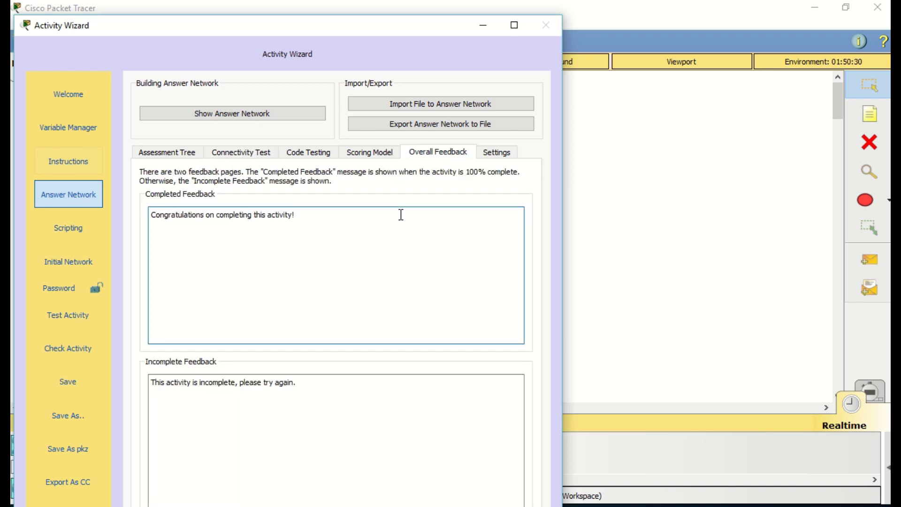
type("YOU ARE AWESOME!")
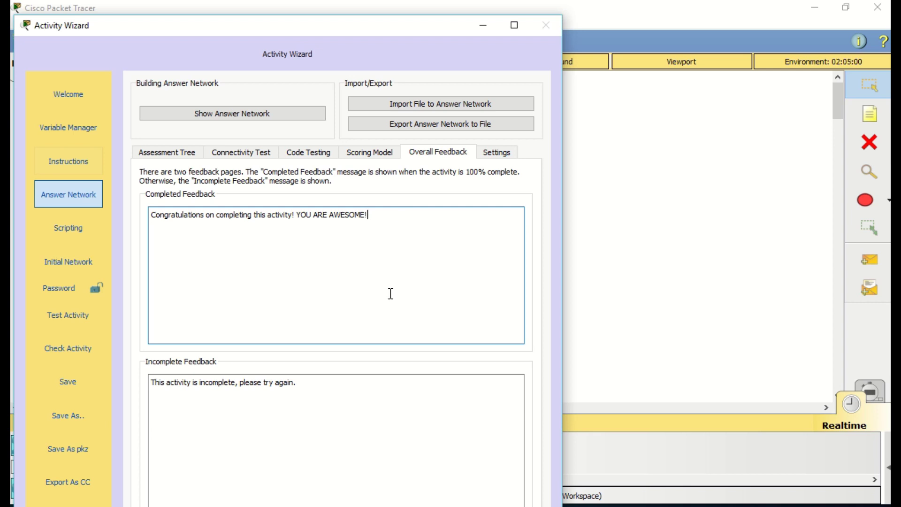
left_click(375, 376)
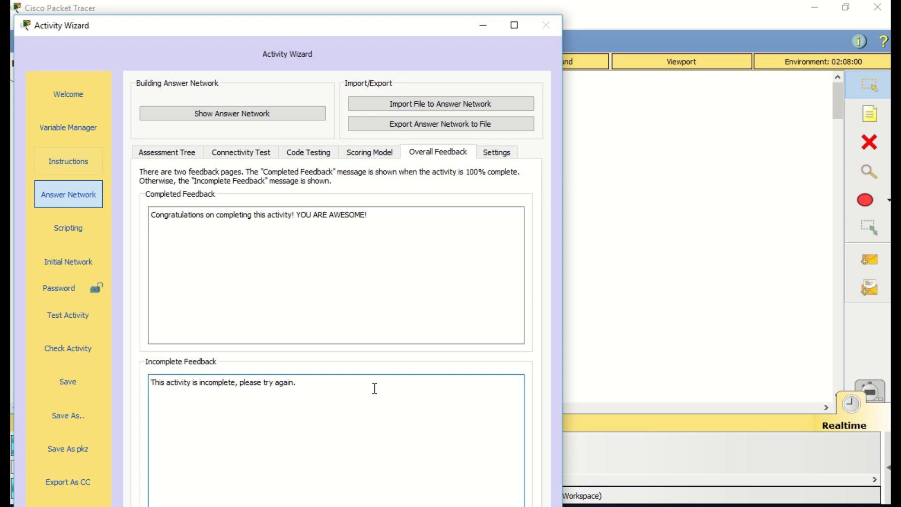
type("NEVER GIVE UP!")
Give the activity a 10-minute countdown and save it as the activity file Activity 1 in the saves folder.
left_click(501, 151)
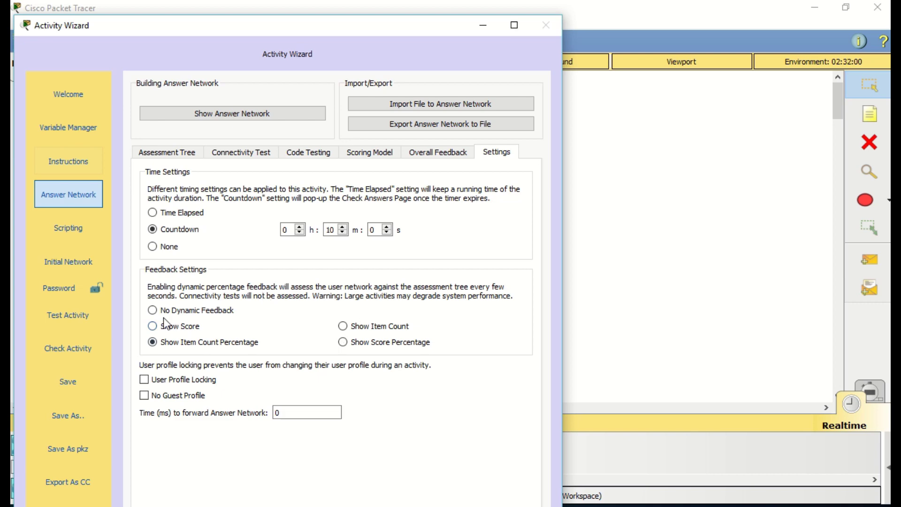
left_click(73, 384)
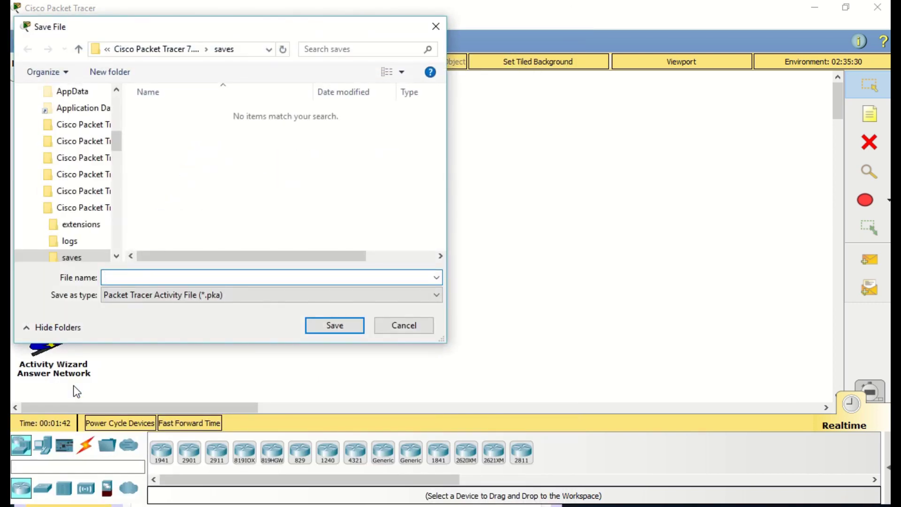
type("A")
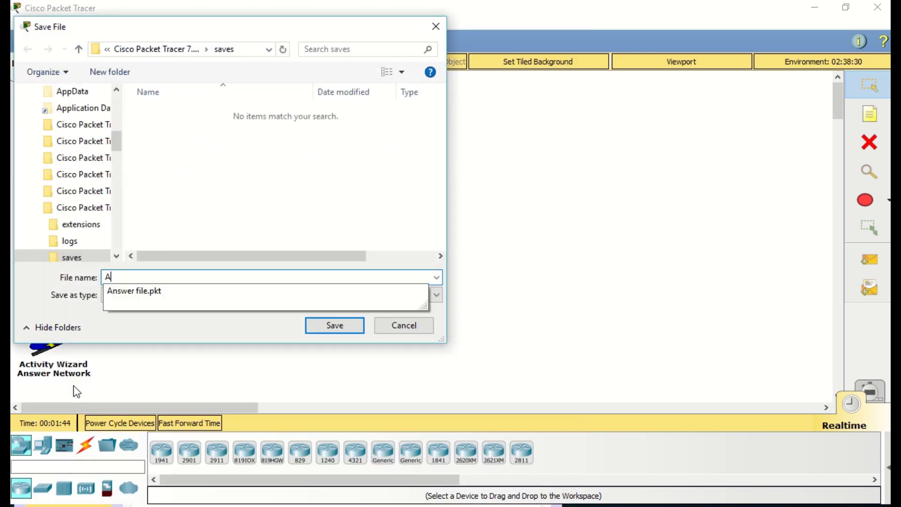
type("ctivity 1")
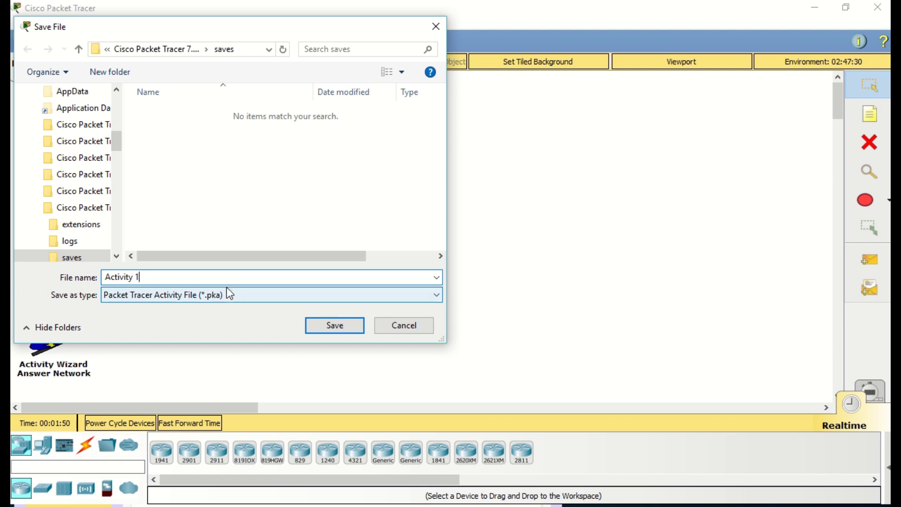
left_click(330, 328)
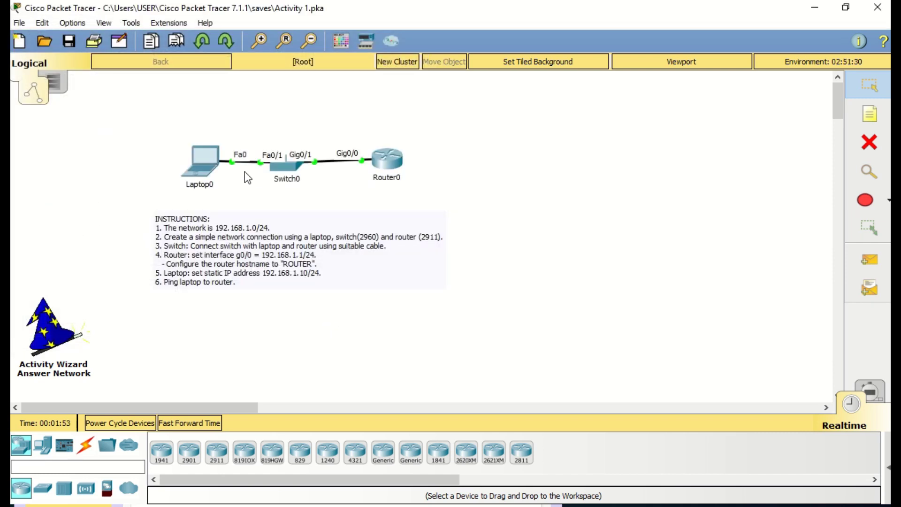
Exit the Activity Wizard session, confirming the exit, and open Activity 1.pka from the saves folder in a new session.
left_click(24, 27)
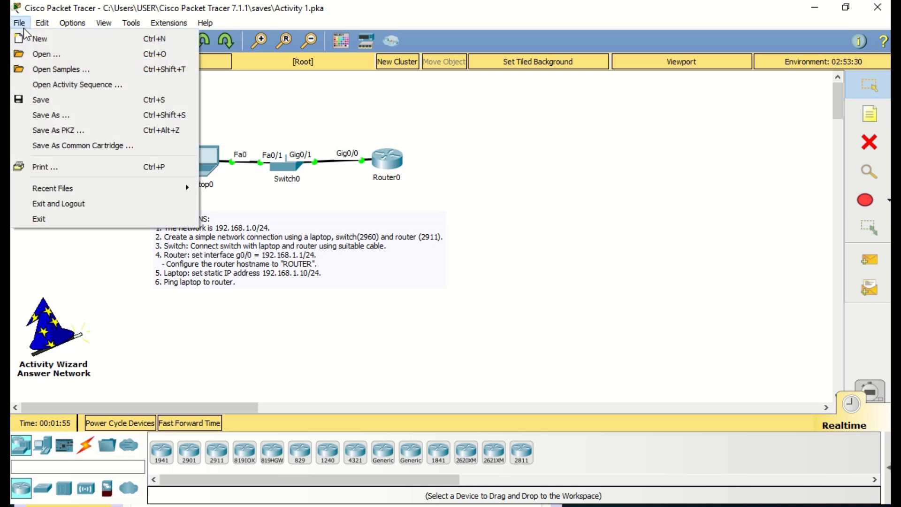
left_click(69, 218)
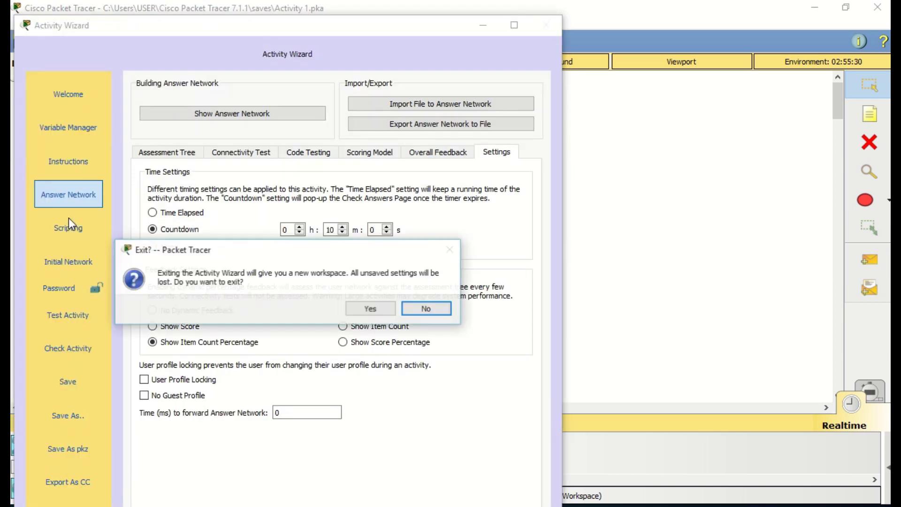
left_click(385, 307)
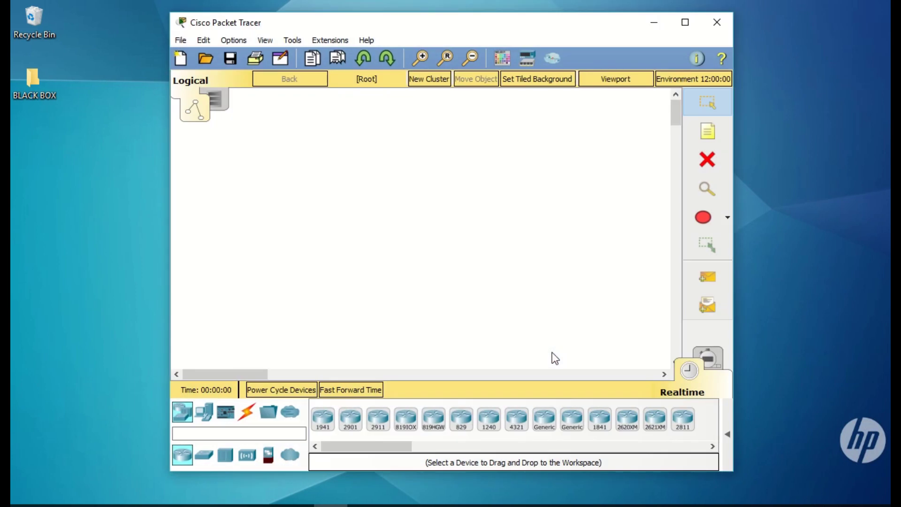
left_click(212, 59)
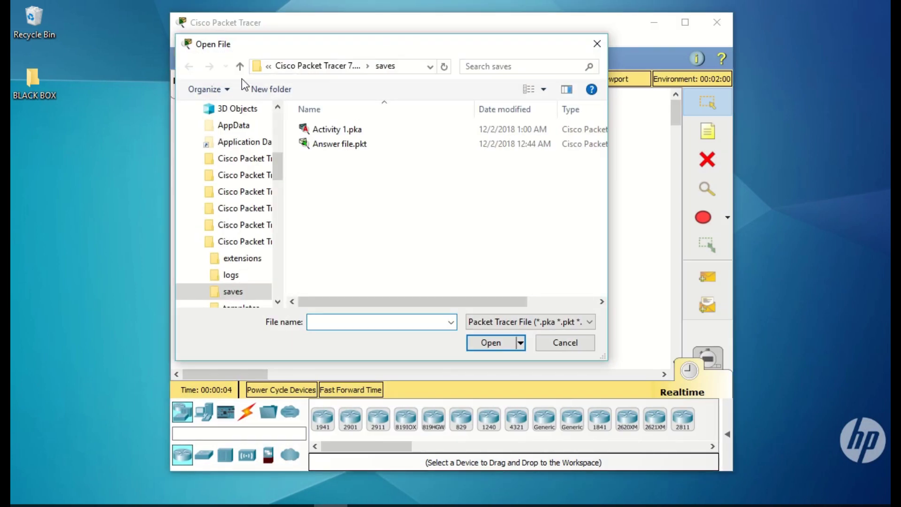
double_click(331, 130)
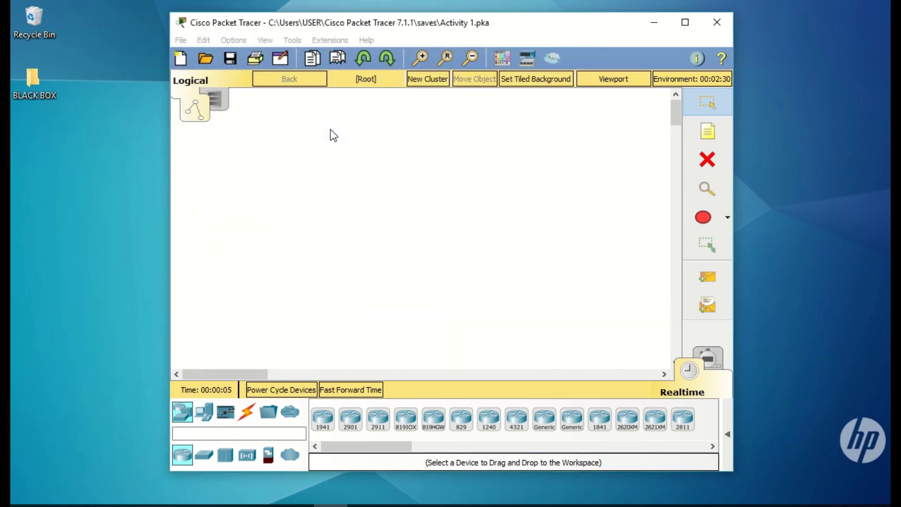
Set the activity instructions beside the workspace and read instructions 2 and 3 on building and cabling the network.
left_click_drag(354, 22, 218, 20)
left_click(615, 203)
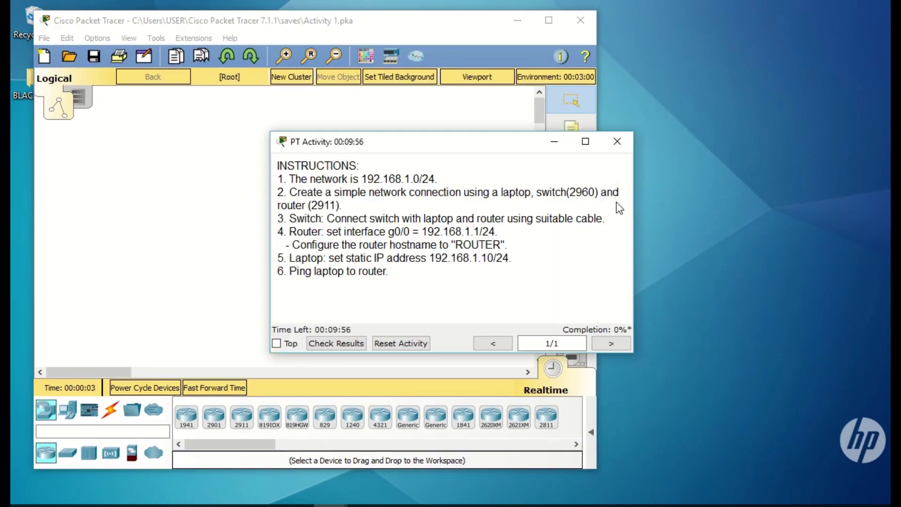
left_click_drag(499, 145, 664, 128)
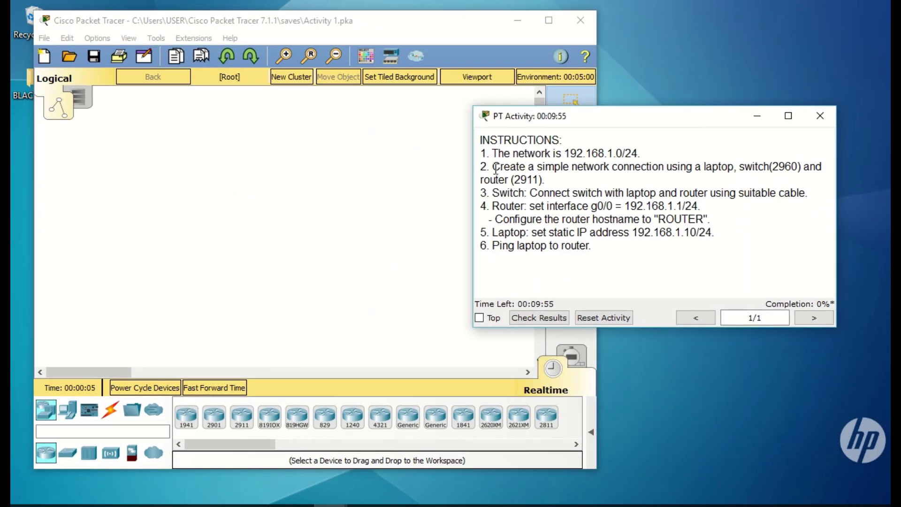
left_click_drag(481, 167, 811, 190)
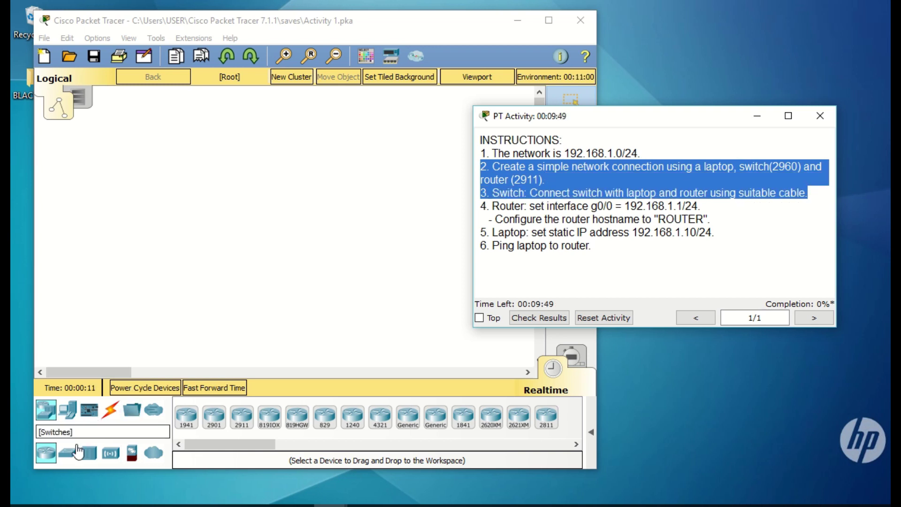
Place a 2911 router, a 2960 switch and a generic laptop in the workspace.
left_click_drag(241, 417, 343, 203)
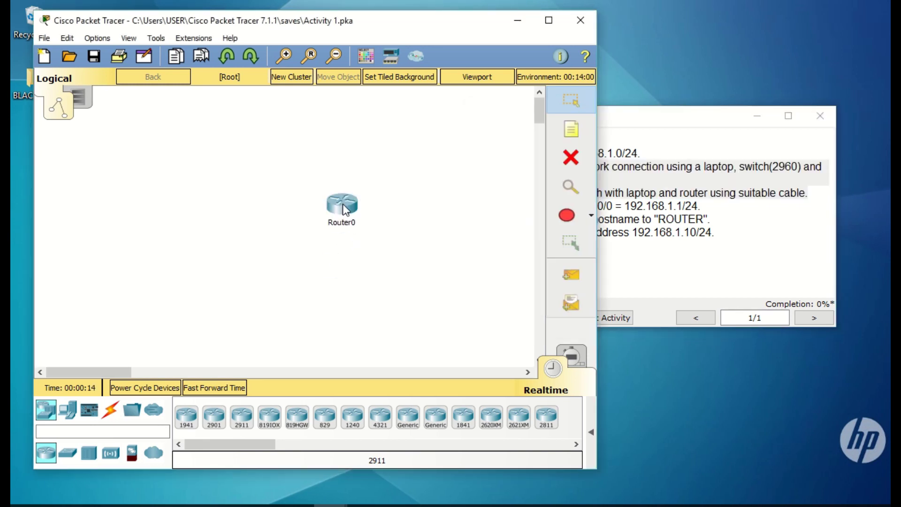
left_click(70, 454)
left_click_drag(186, 417, 244, 228)
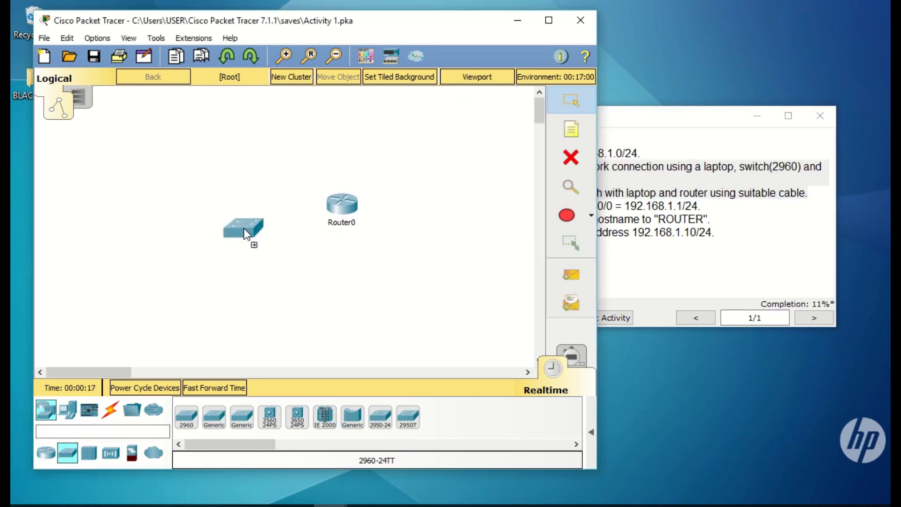
left_click(68, 410)
left_click_drag(214, 416, 155, 209)
Check the activity results after placing the devices, review the assessment items, and close the results.
left_click(676, 276)
left_click(542, 320)
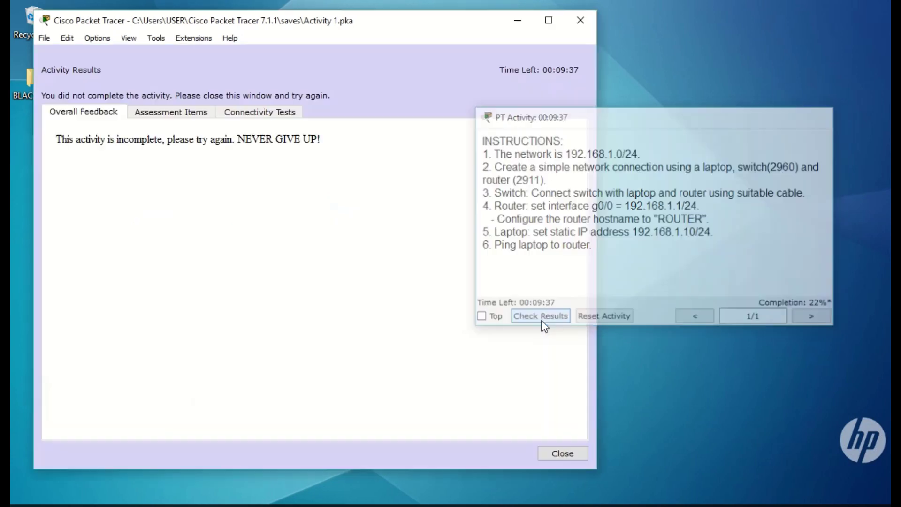
left_click(199, 117)
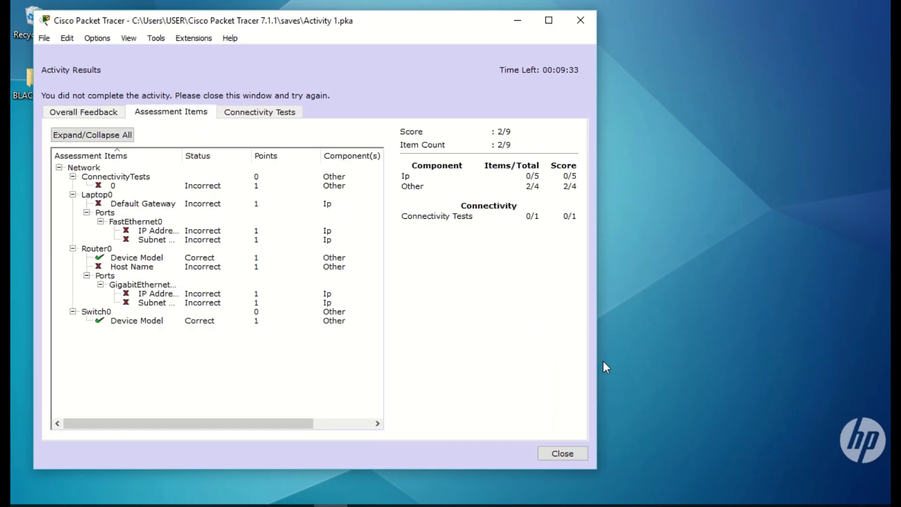
left_click(575, 452)
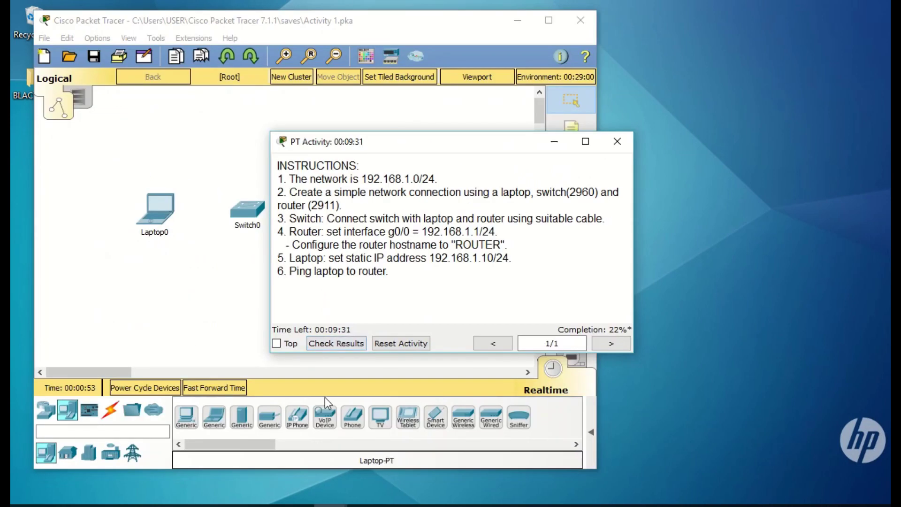
Connect Laptop0's FastEthernet0 to Switch0's FastEthernet0/14 with a copper straight-through cable.
left_click(185, 335)
left_click(110, 410)
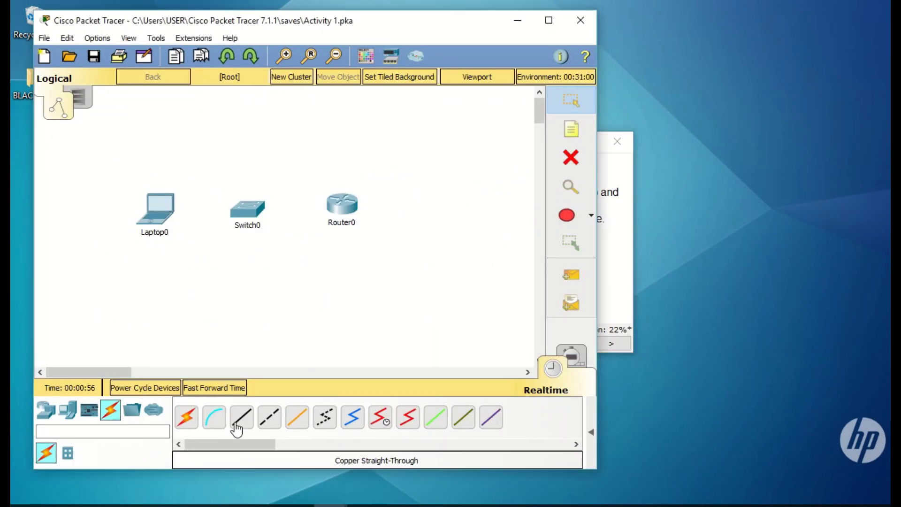
left_click(270, 417)
left_click(167, 213)
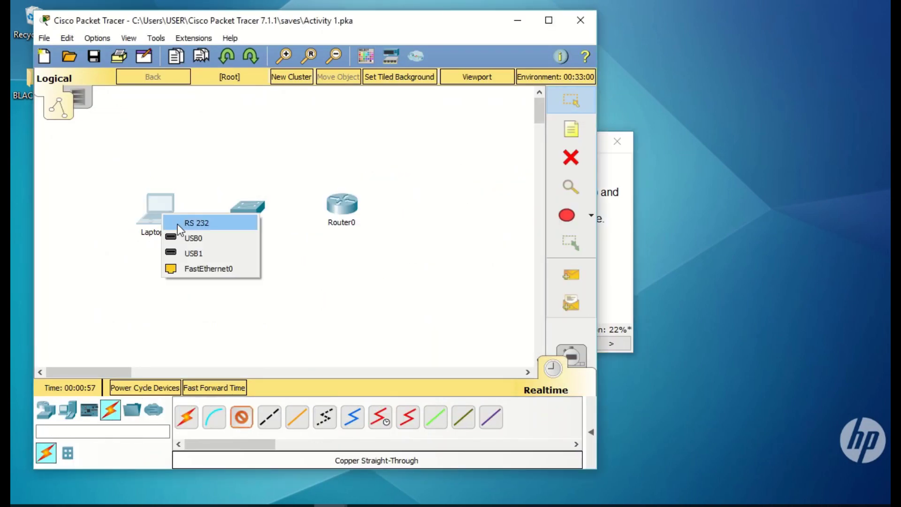
left_click(195, 263)
left_click(245, 210)
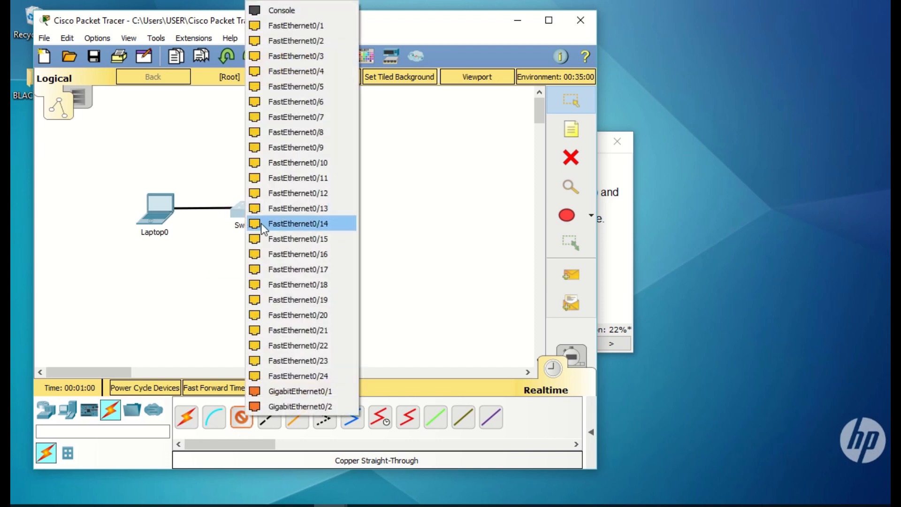
left_click(263, 224)
Connect Switch0's GigabitEthernet0/1 to Router0's GigabitEthernet0/0 with a copper straight-through cable.
left_click(242, 416)
left_click(255, 214)
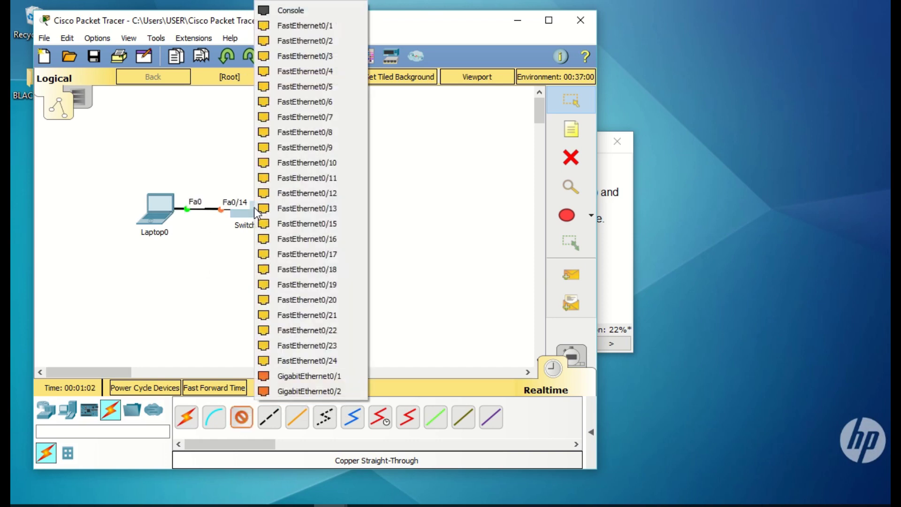
left_click(292, 375)
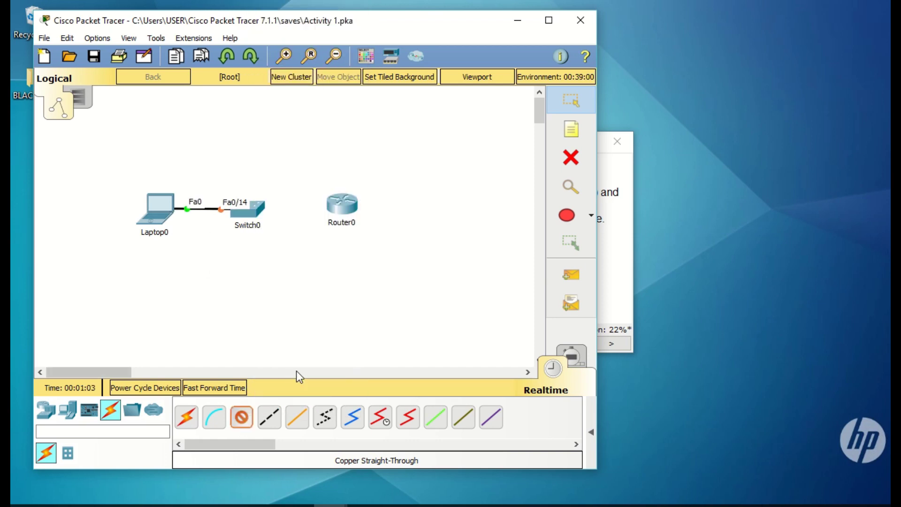
left_click(344, 207)
left_click(354, 240)
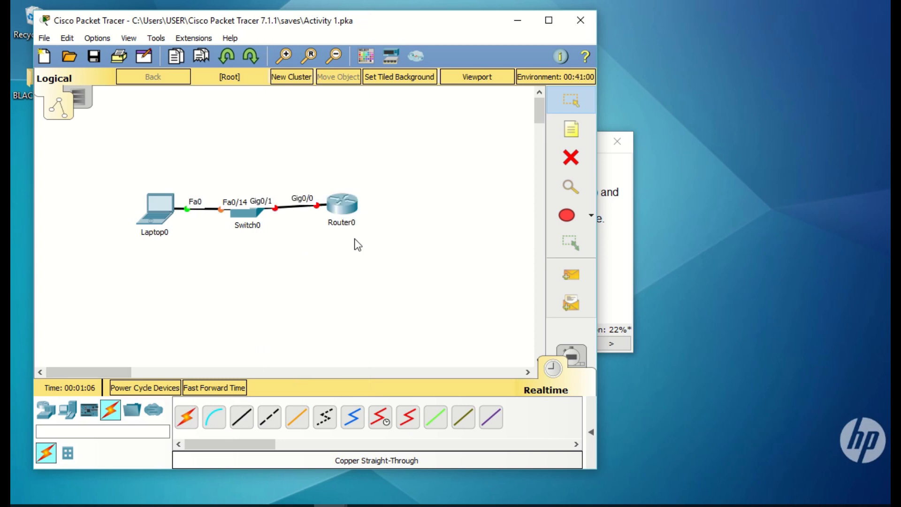
Review instruction 4 for the router and set Router0's hostname to ROUTER.
left_click(626, 235)
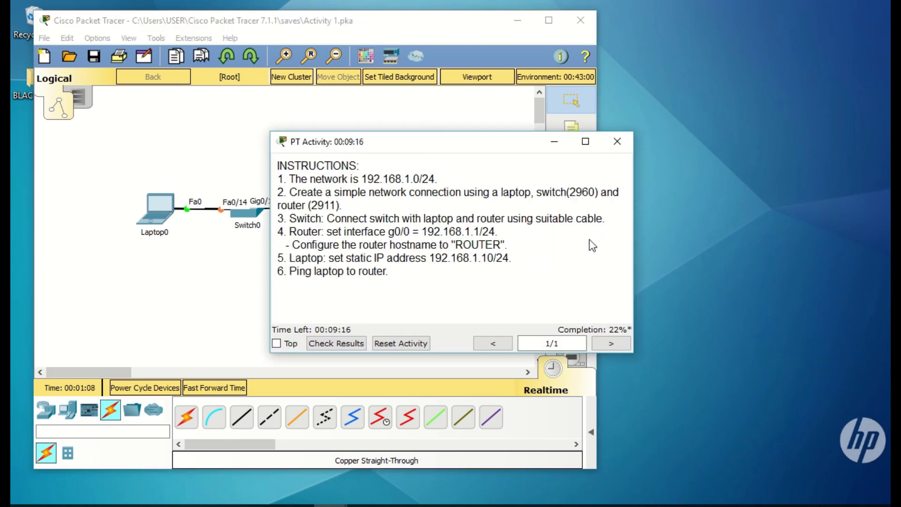
left_click_drag(280, 231, 516, 242)
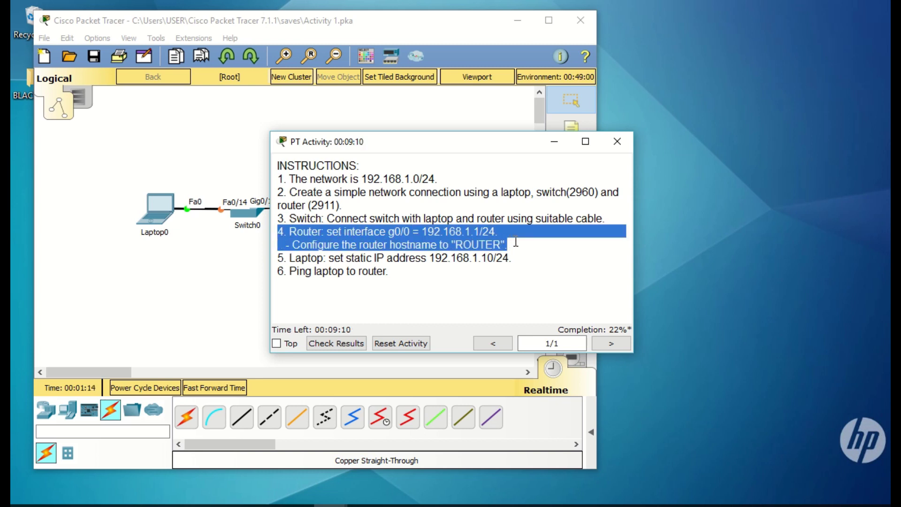
left_click(188, 260)
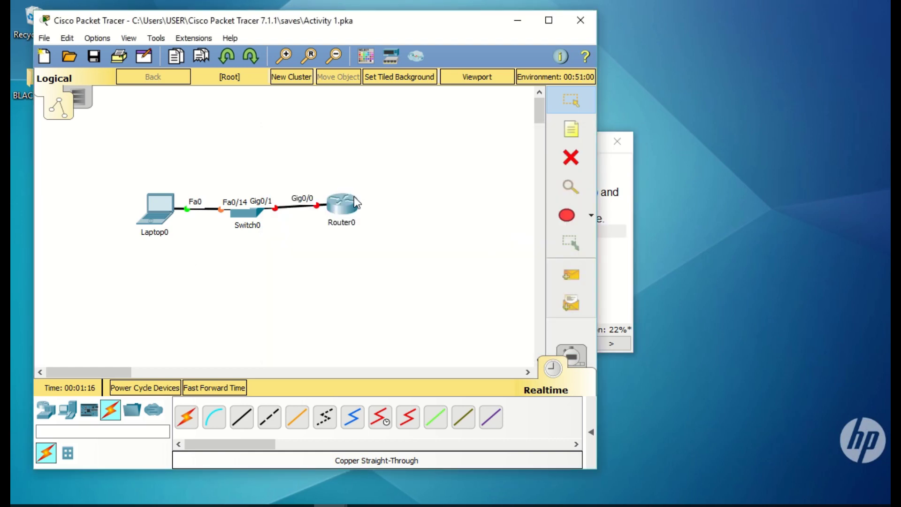
left_click(341, 204)
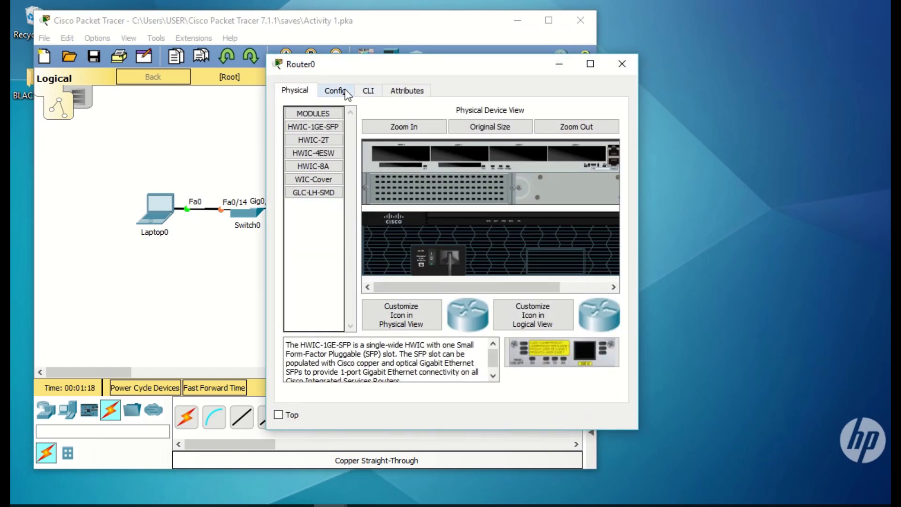
left_click(347, 92)
left_click_drag(509, 167, 387, 169)
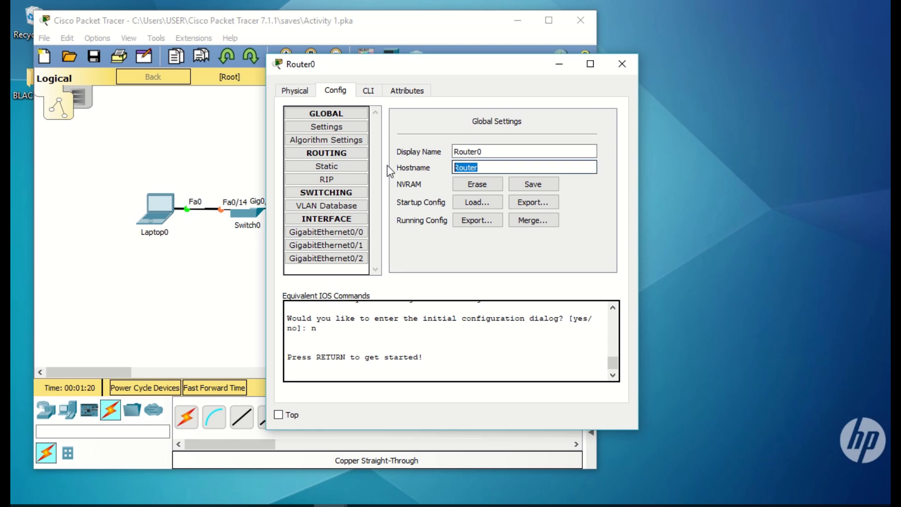
type("ROUTER")
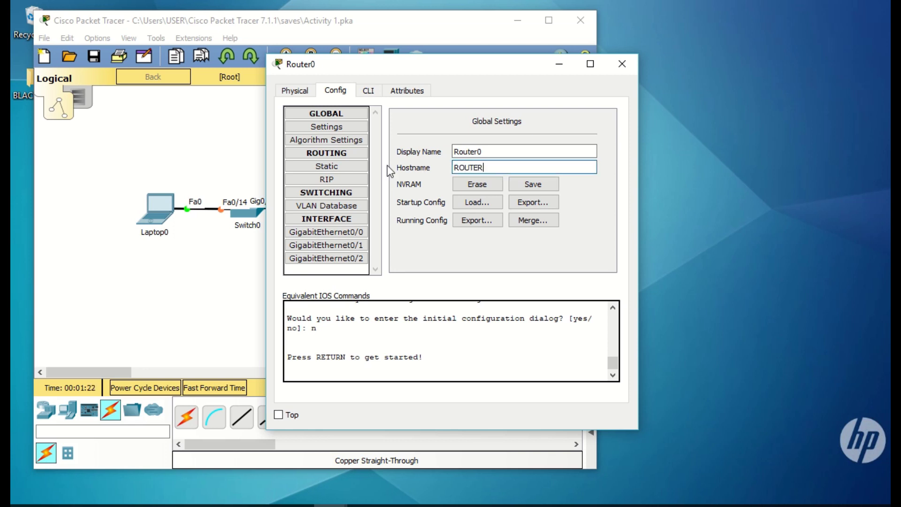
Give Router0's GigabitEthernet0/0 the IP address 192.168.1.1 with subnet mask 255.255.255.0, turn the port on, and close the router's settings.
left_click(357, 232)
left_click(535, 196)
type("192.168")
type(".1.1")
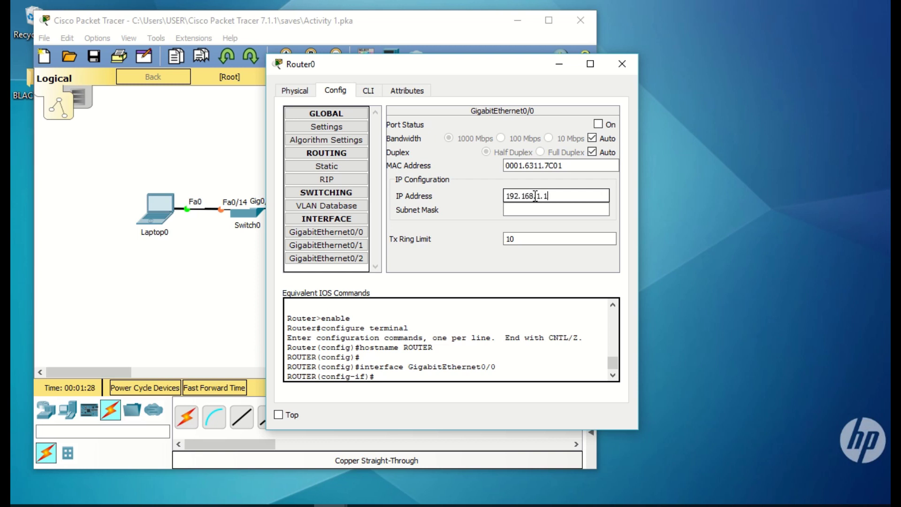
left_click(535, 210)
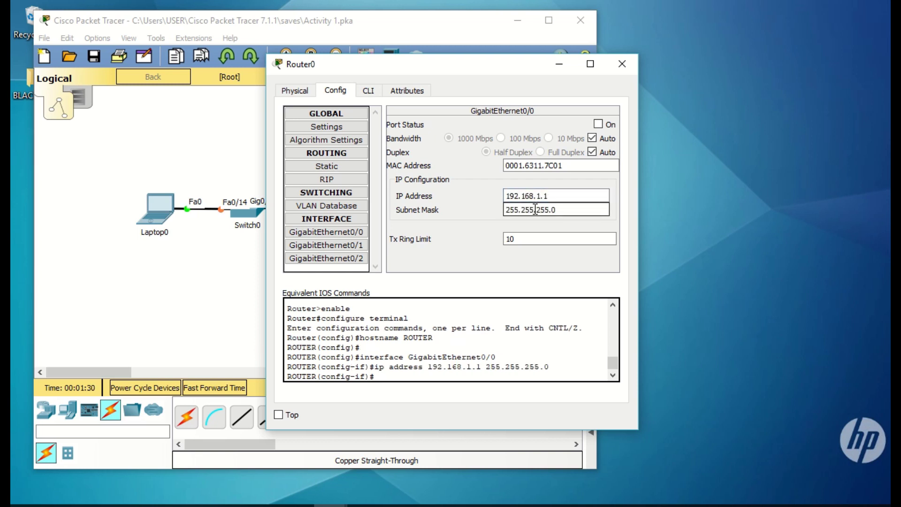
left_click(600, 124)
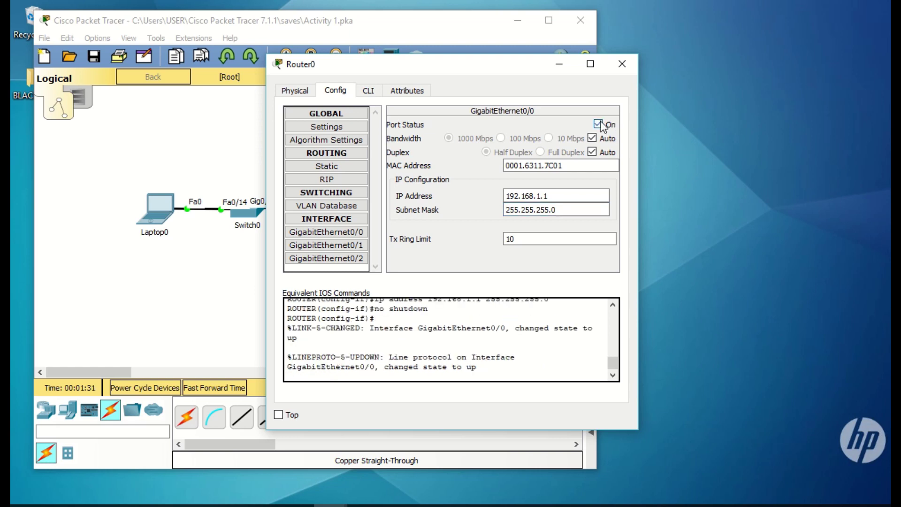
left_click(621, 66)
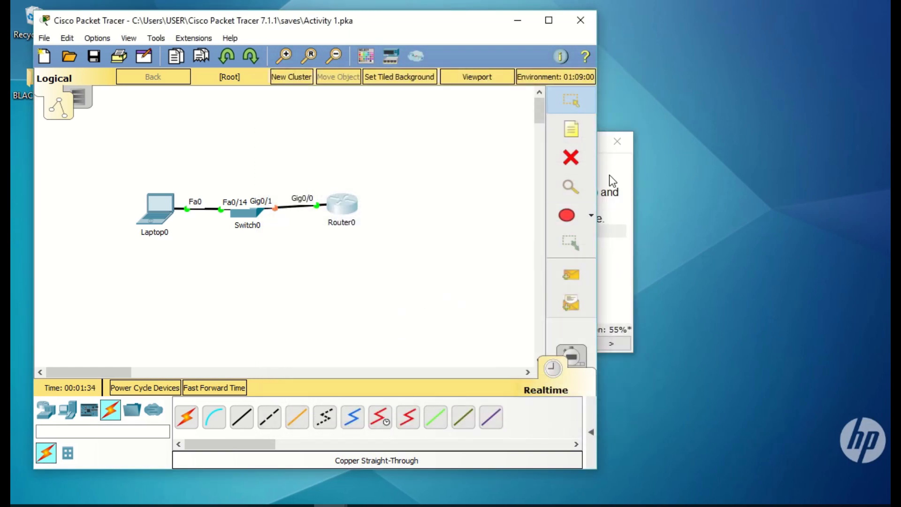
Check the activity results after the router configuration, review the assessment items, and return to the topology.
left_click(621, 220)
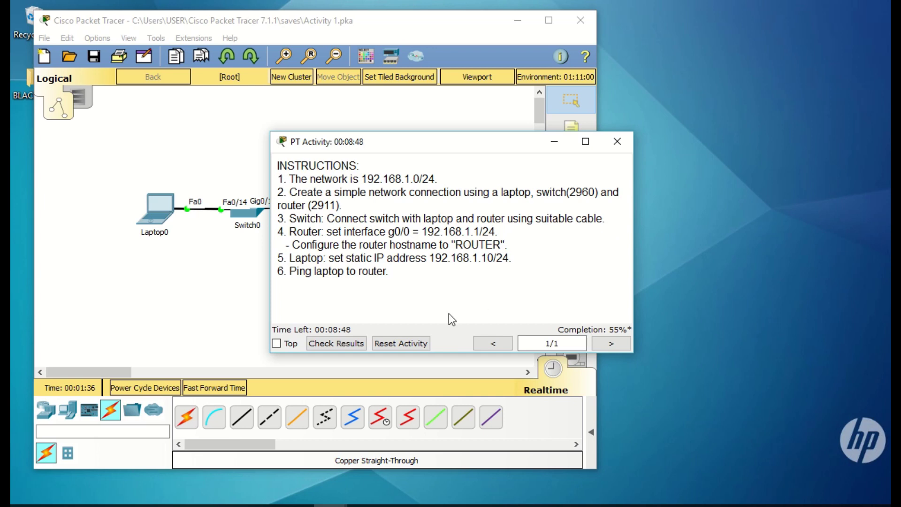
left_click(354, 347)
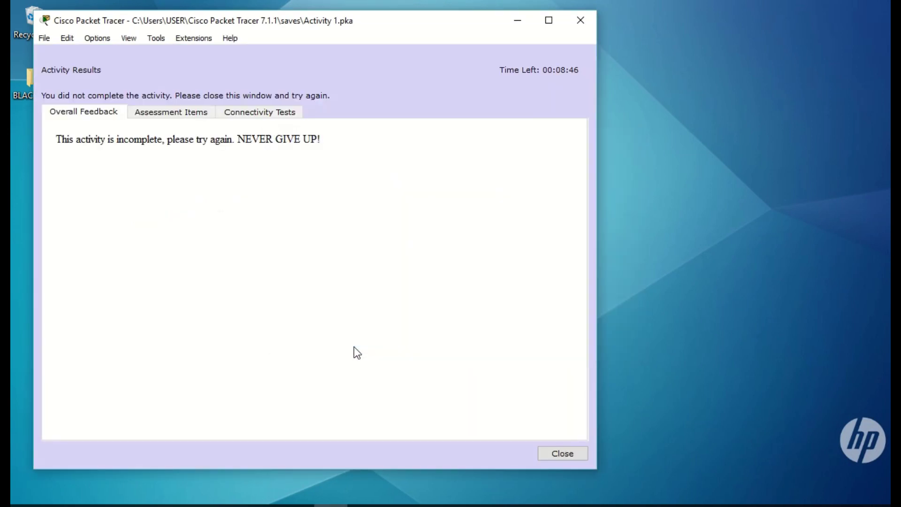
left_click(195, 121)
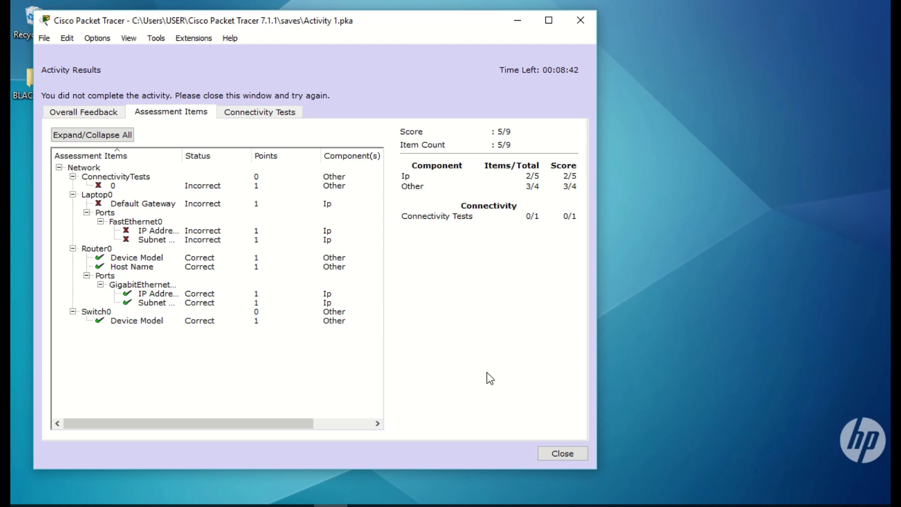
left_click(549, 457)
left_click(254, 279)
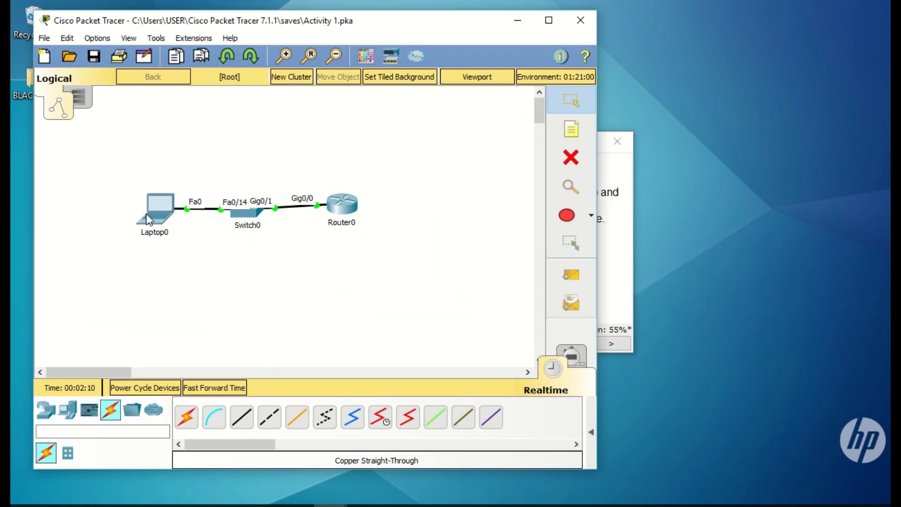
Review instruction 5 and set Laptop0's static IP address to 192.168.1.10 with subnet mask 255.255.255.0.
left_click(618, 210)
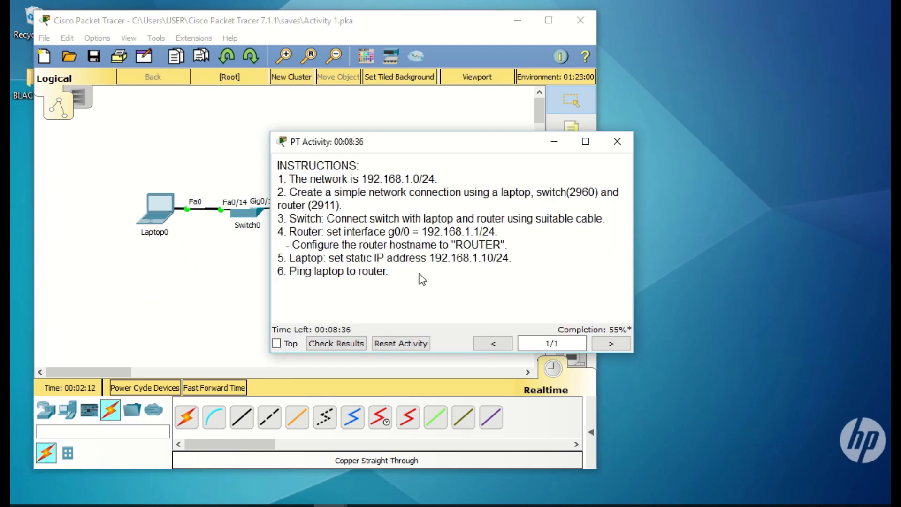
left_click_drag(511, 257, 280, 261)
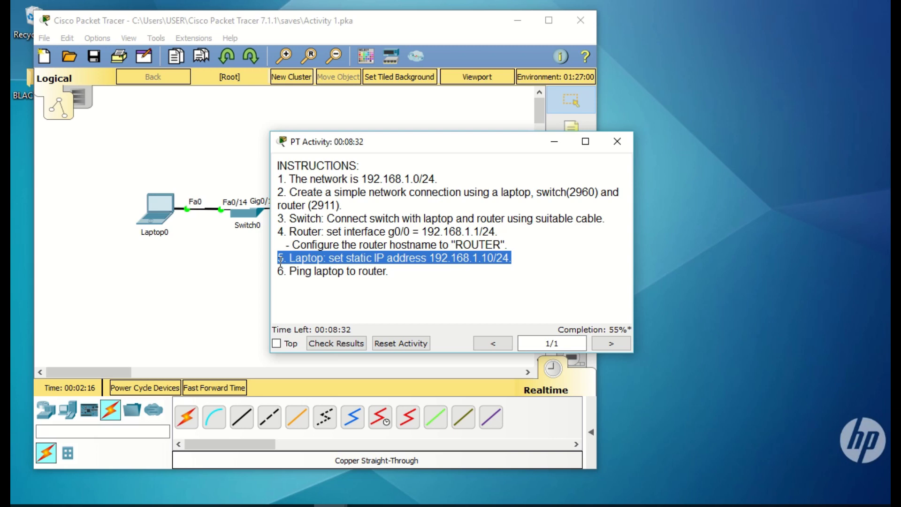
left_click(198, 280)
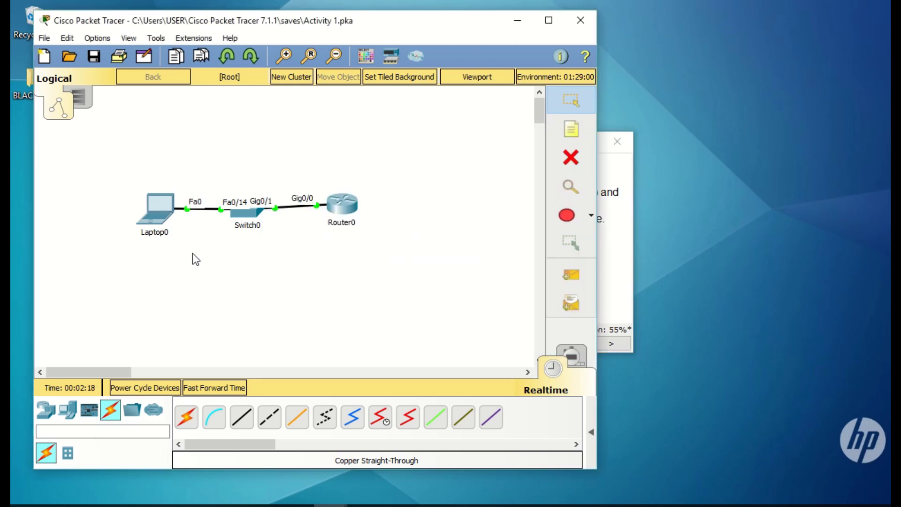
left_click(160, 204)
left_click(268, 91)
left_click(232, 124)
left_click(414, 170)
type("192.168.1.10")
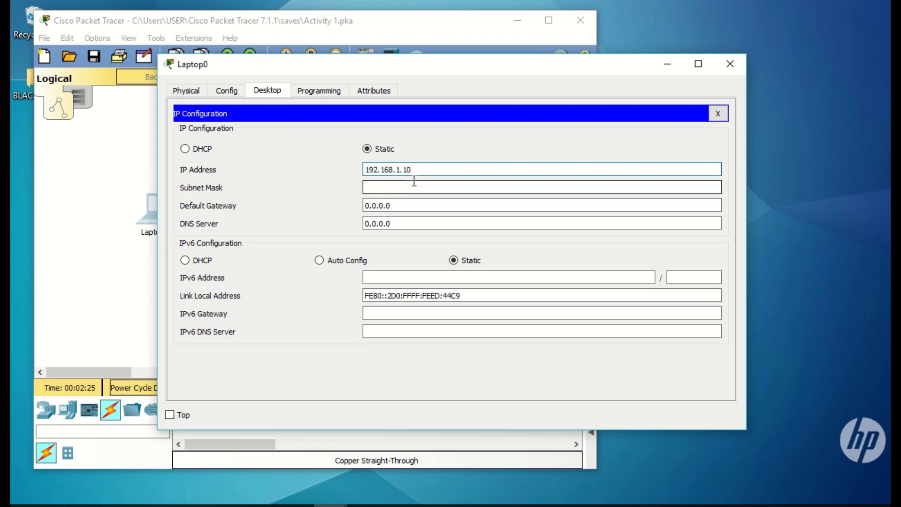
left_click(413, 188)
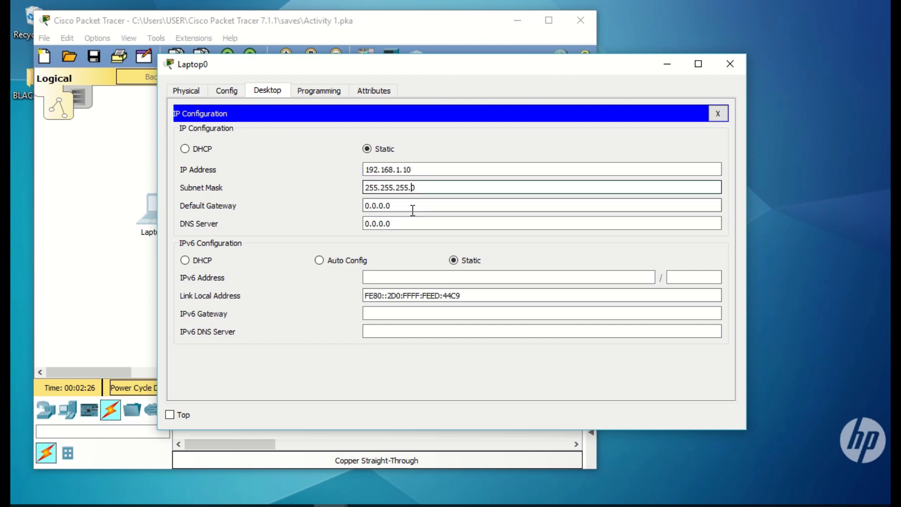
Set Laptop0's default gateway to 192.168.1.1 and close the laptop's window.
left_click(408, 210)
type("192.168")
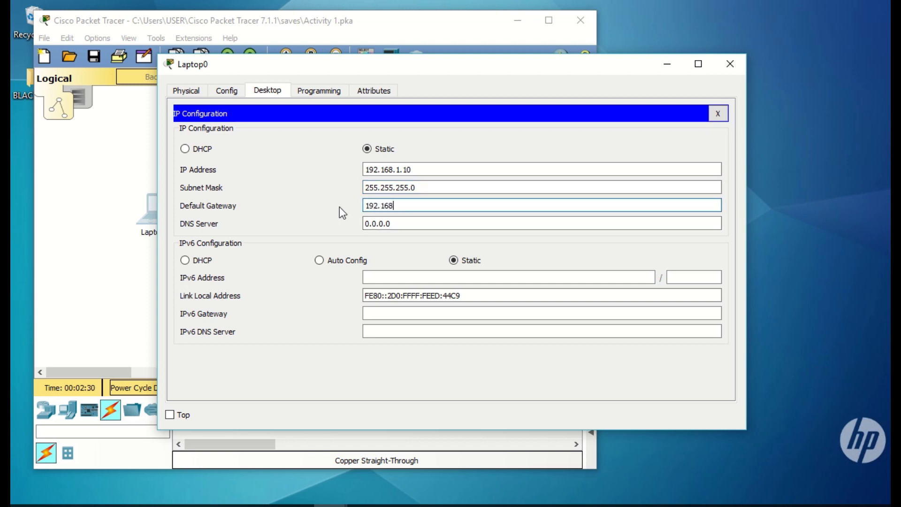
type(".1.1")
left_click(736, 65)
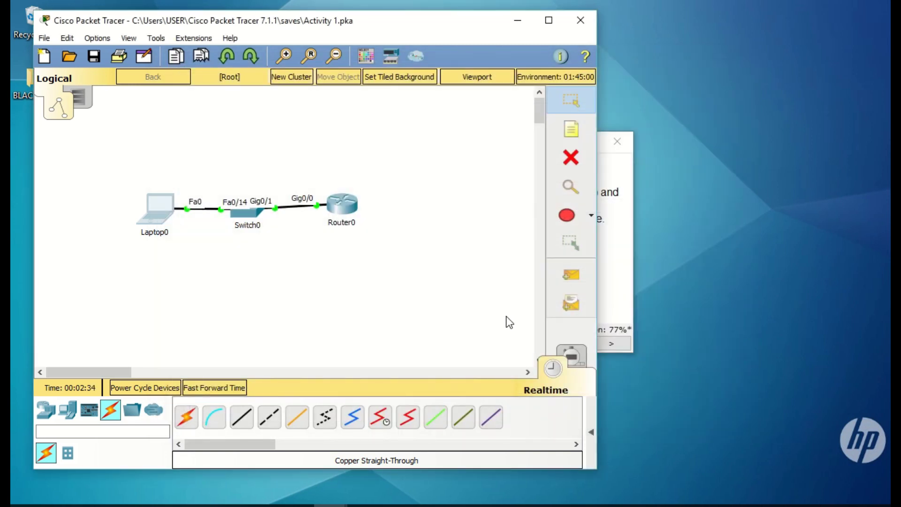
Show the PDU list and send a simple PDU from Laptop0 to Router0 to test connectivity.
left_click(590, 430)
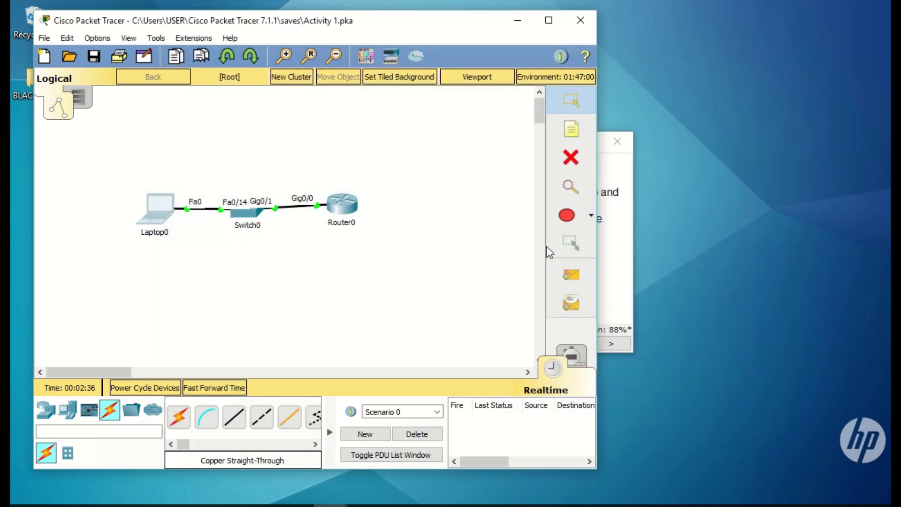
left_click(570, 276)
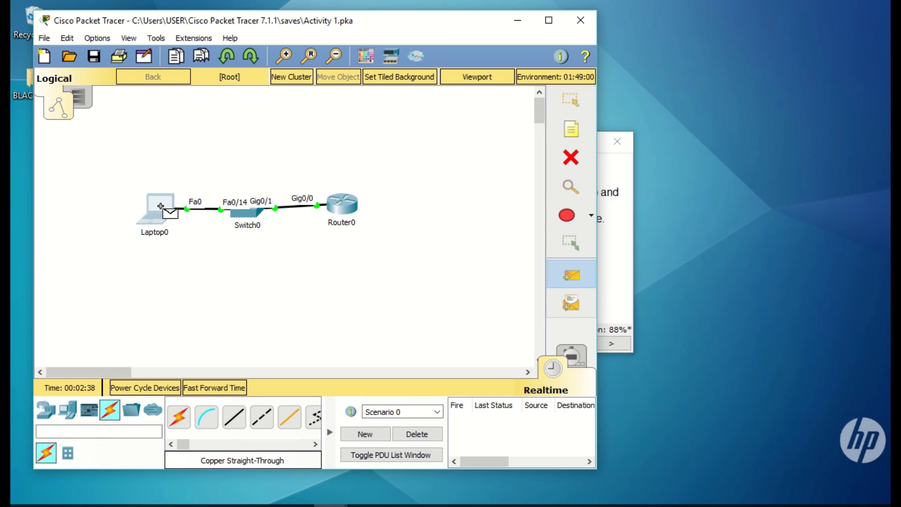
left_click(157, 209)
left_click(340, 211)
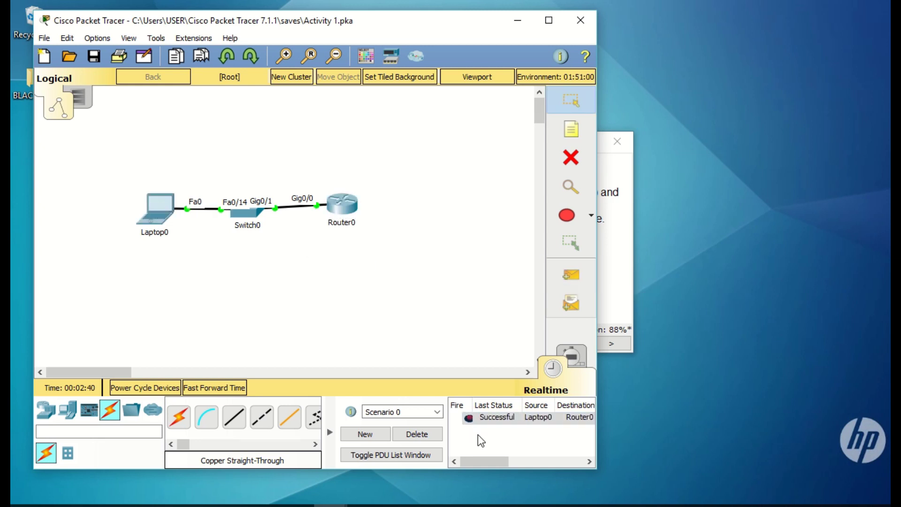
Bring up the activity instructions, check the final activity results, and review the assessment items.
left_click(615, 302)
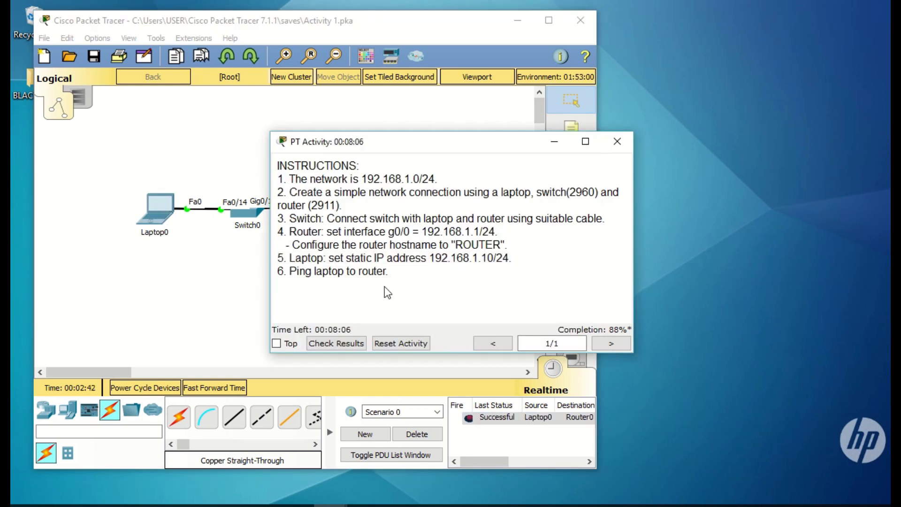
left_click(354, 343)
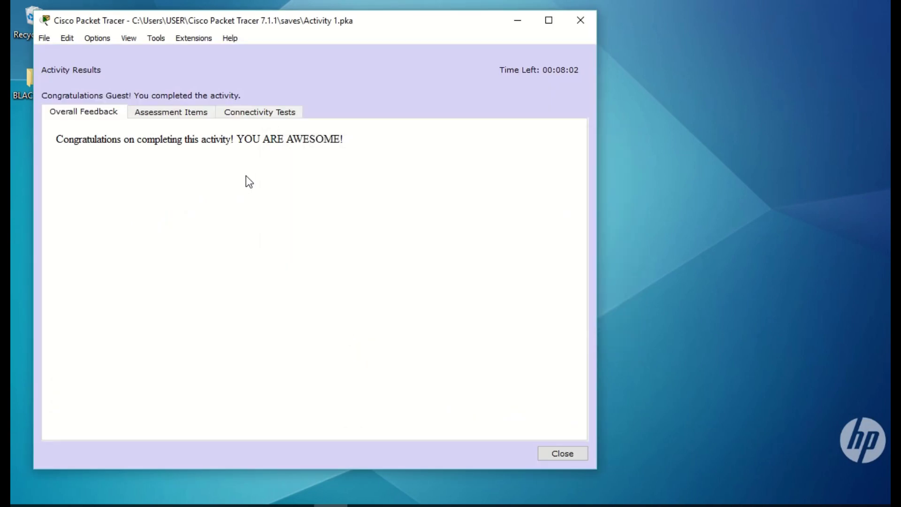
left_click(190, 114)
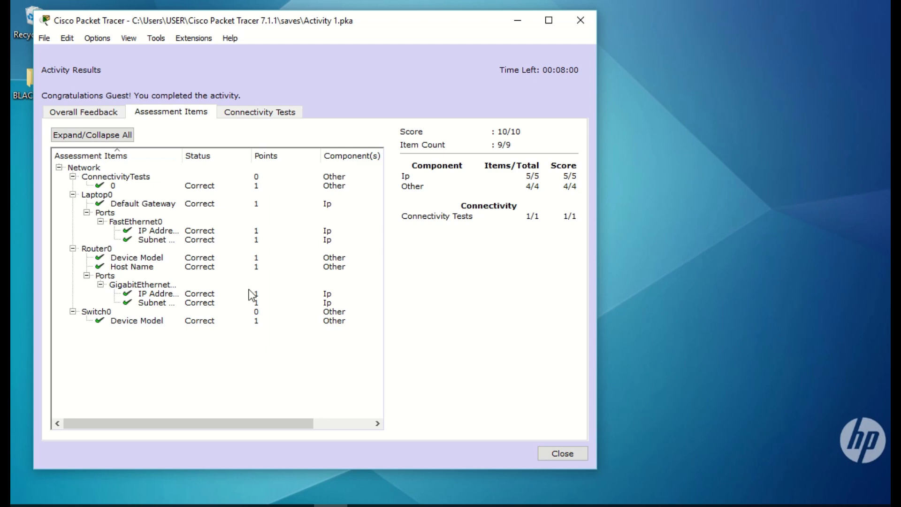